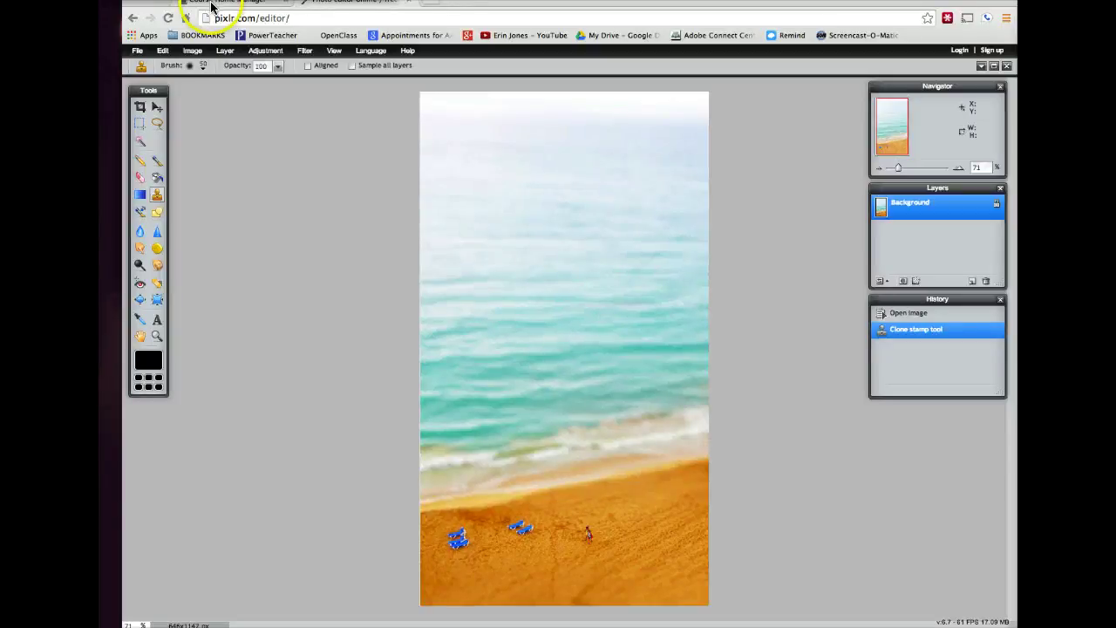
- Switch to the Course Home Manager tab and scroll the course menu down to the Week 2 items
left_click(211, 4)
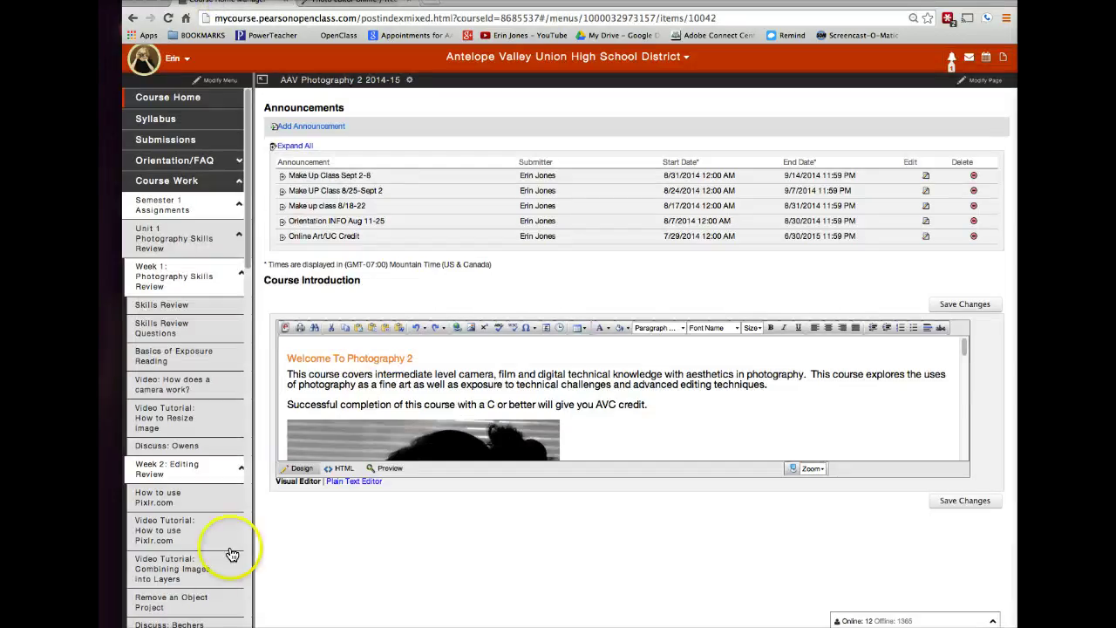
scroll(212, 558, "down", 3)
scroll(218, 545, "down", 2)
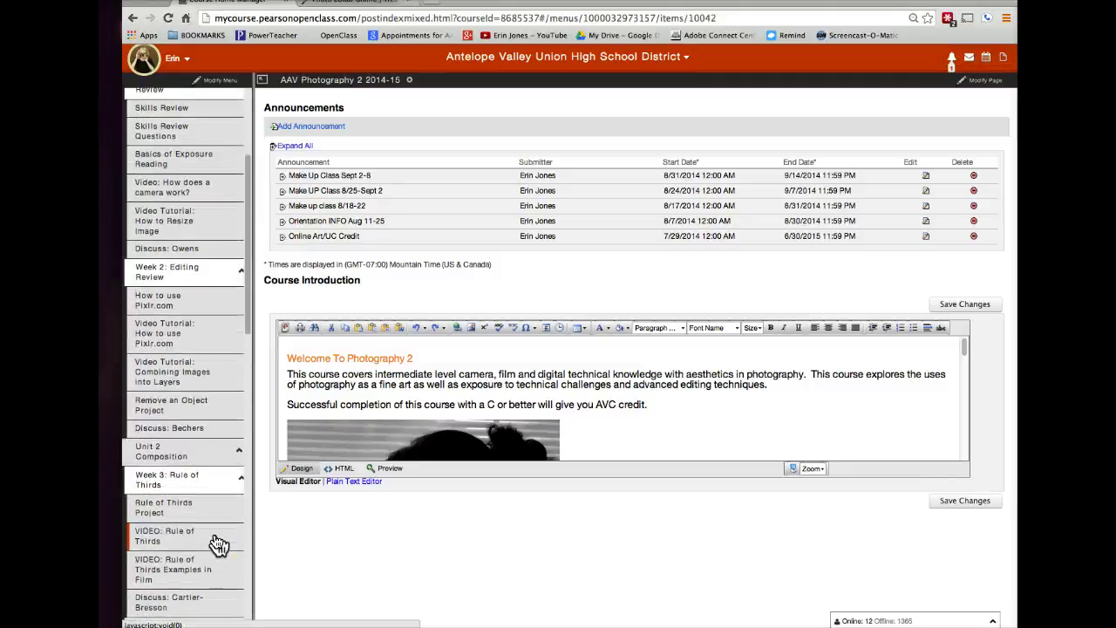
- Open the Remove an Object Project handout and read its opening pages
left_click(217, 377)
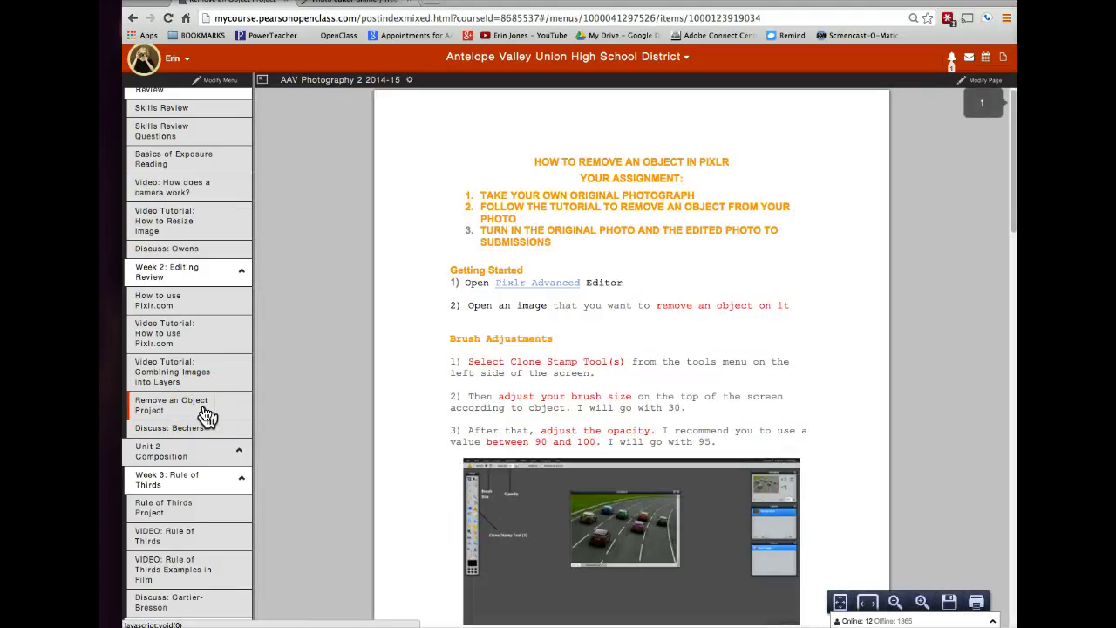
scroll(538, 421, "down", 3)
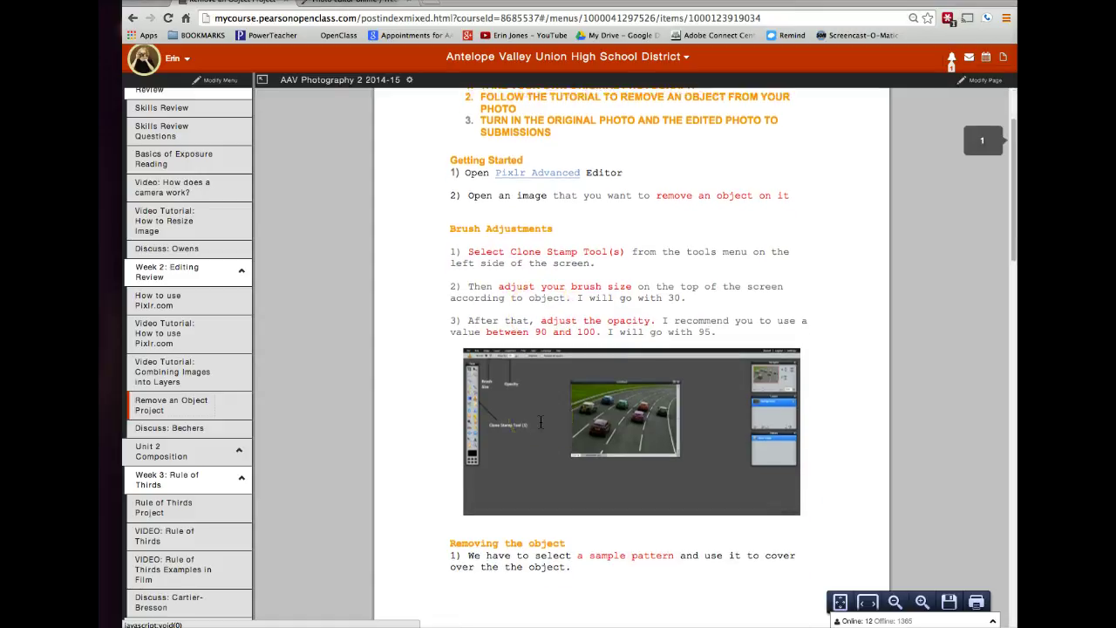
scroll(540, 422, "down", 2)
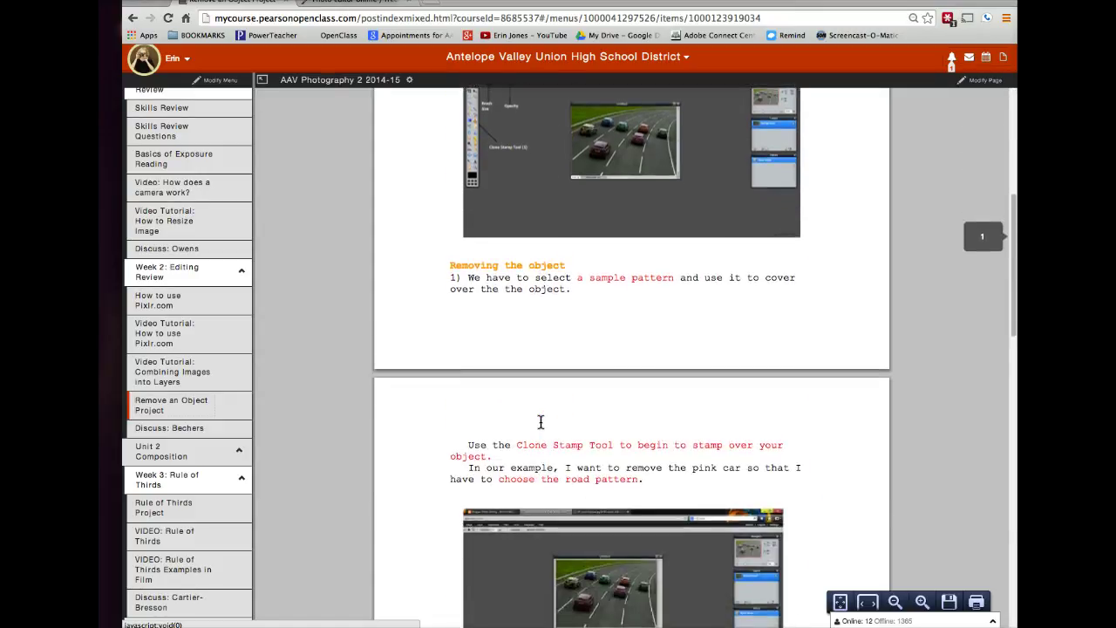
scroll(541, 422, "down", 1)
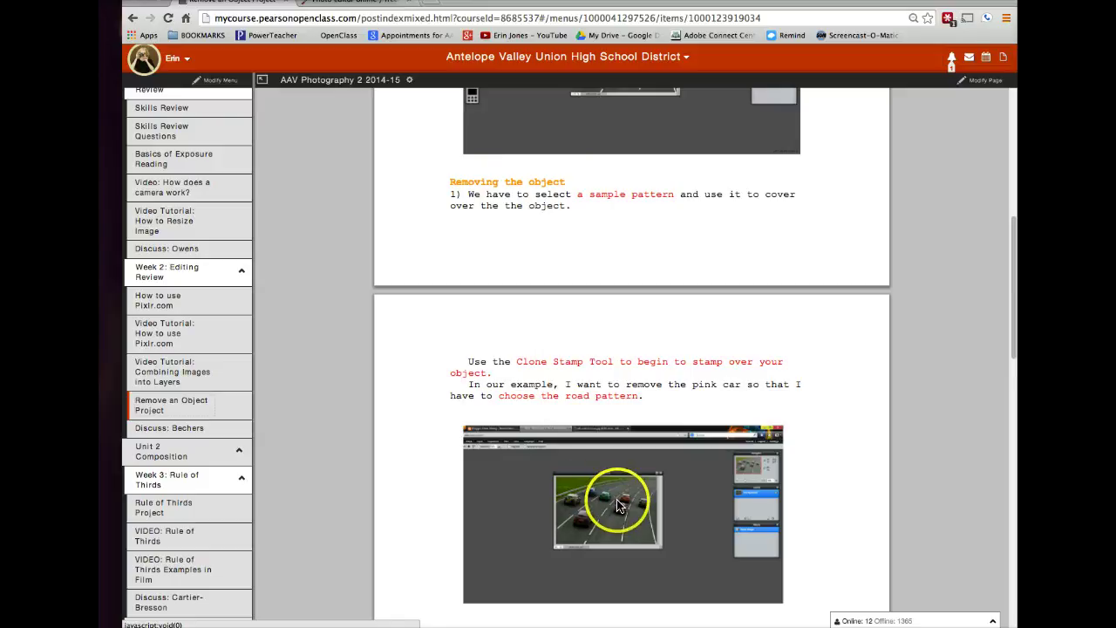
scroll(600, 535, "down", 1)
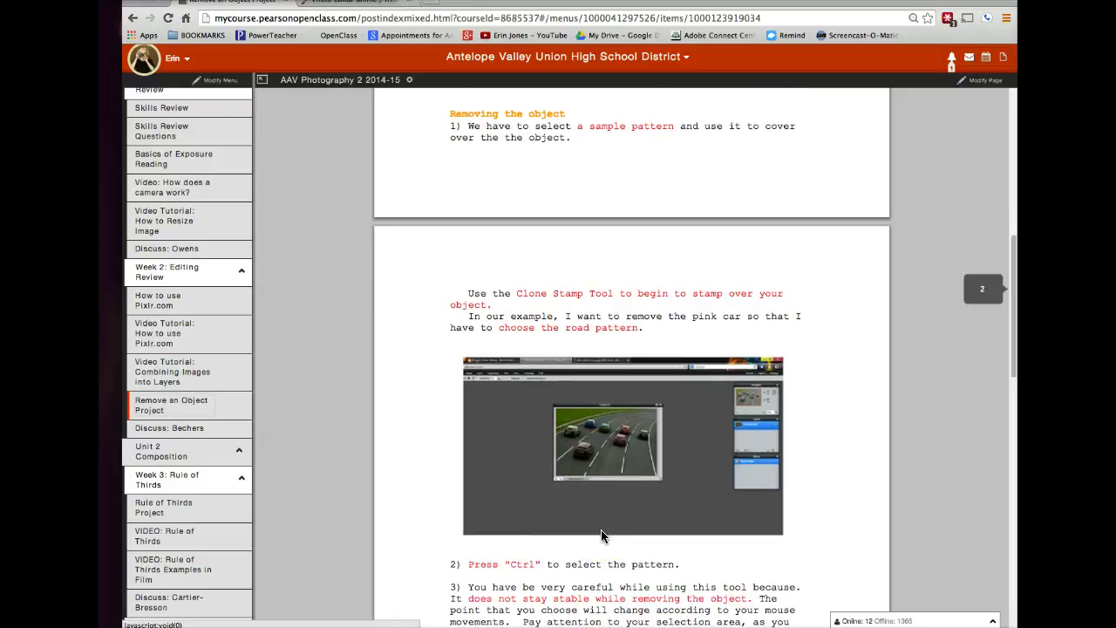
left_click(600, 523)
- Scroll the handout down to the Tricks list and the highway photo of cars
scroll(601, 527, "down", 2)
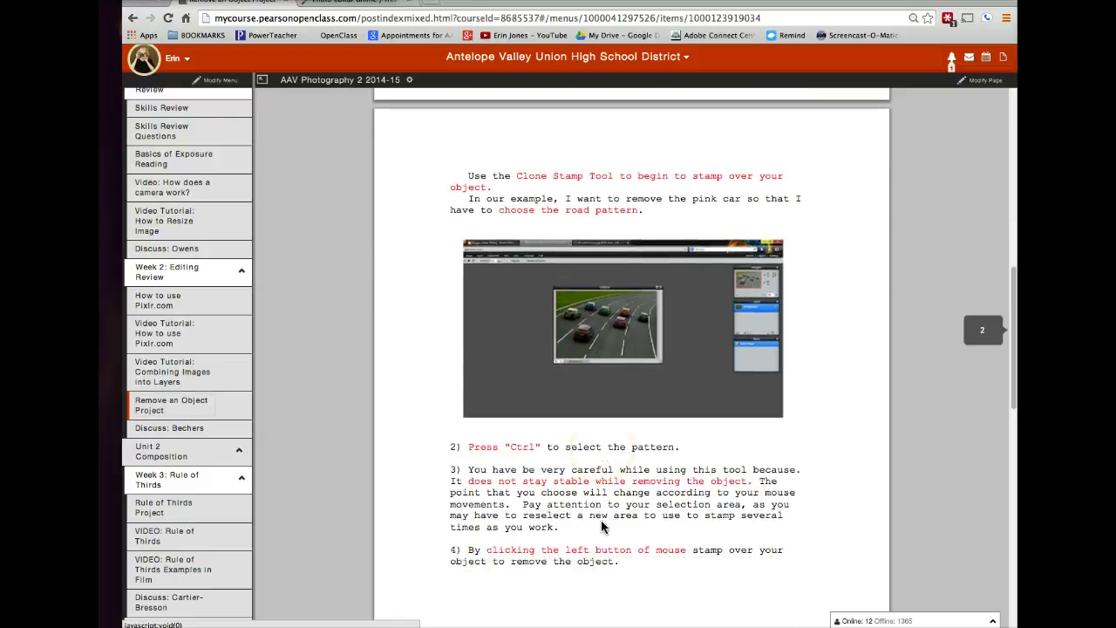
scroll(601, 527, "down", 2)
scroll(601, 526, "down", 8)
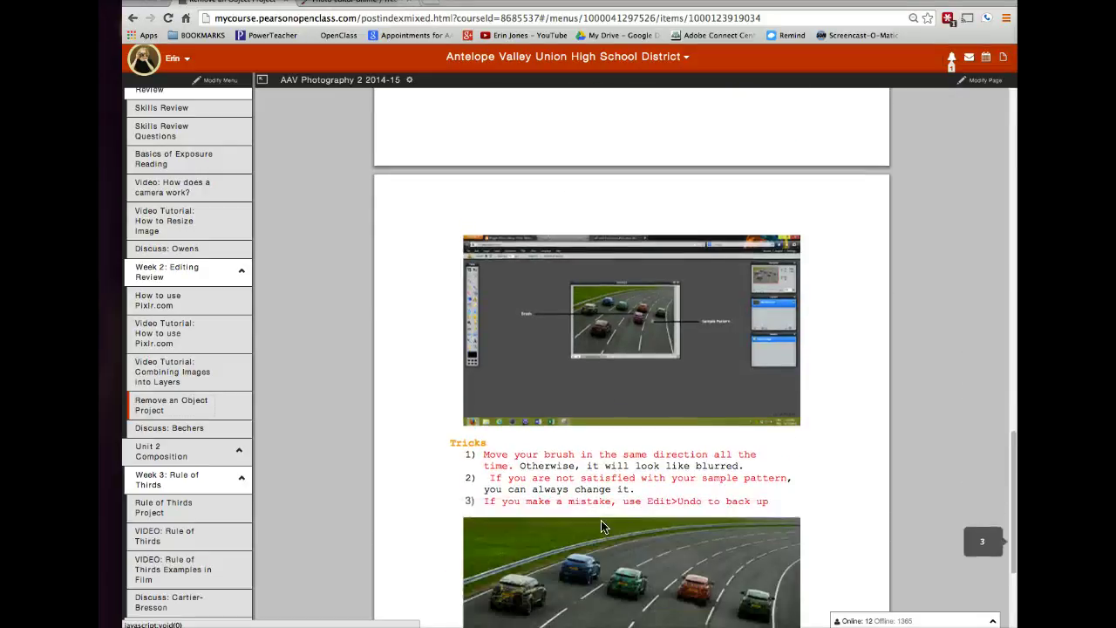
scroll(601, 526, "down", 3)
left_click(598, 187)
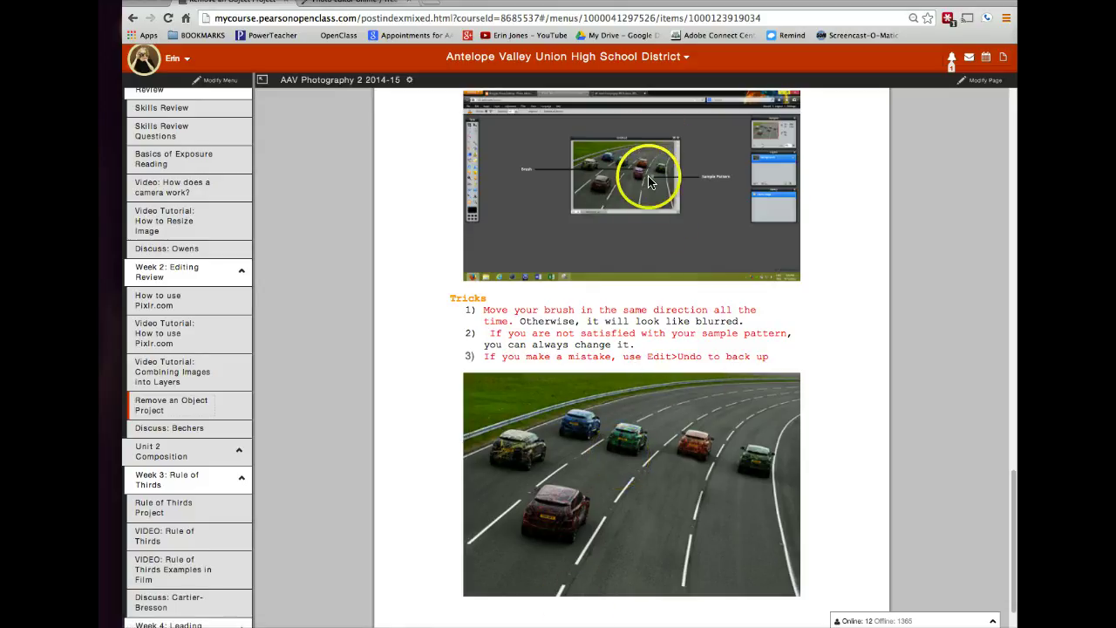
scroll(568, 518, "down", 1)
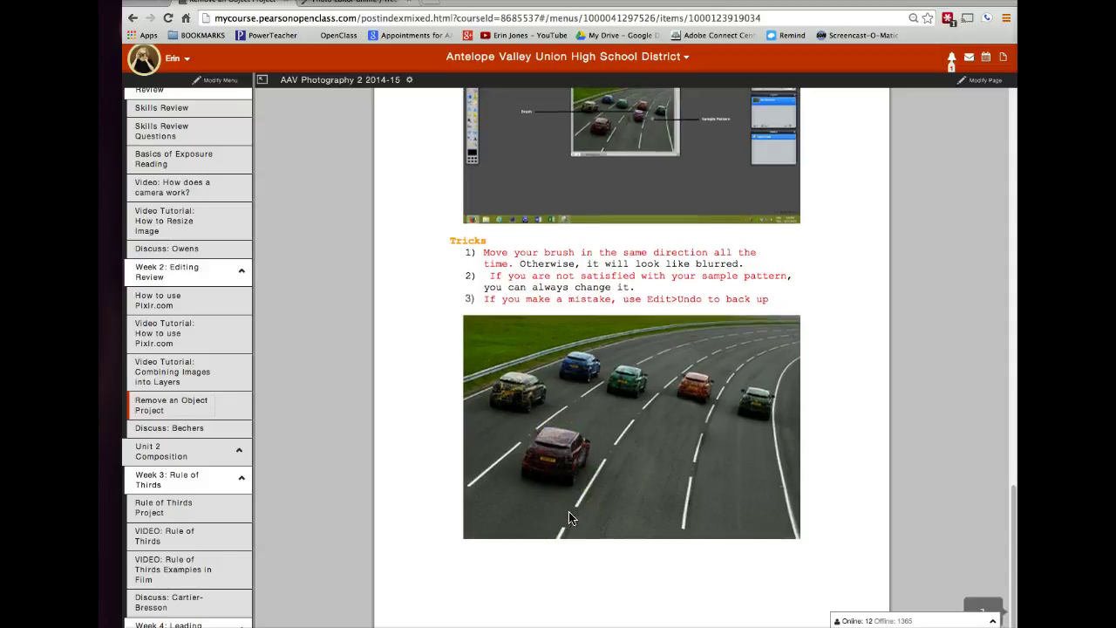
scroll(568, 518, "up", 1)
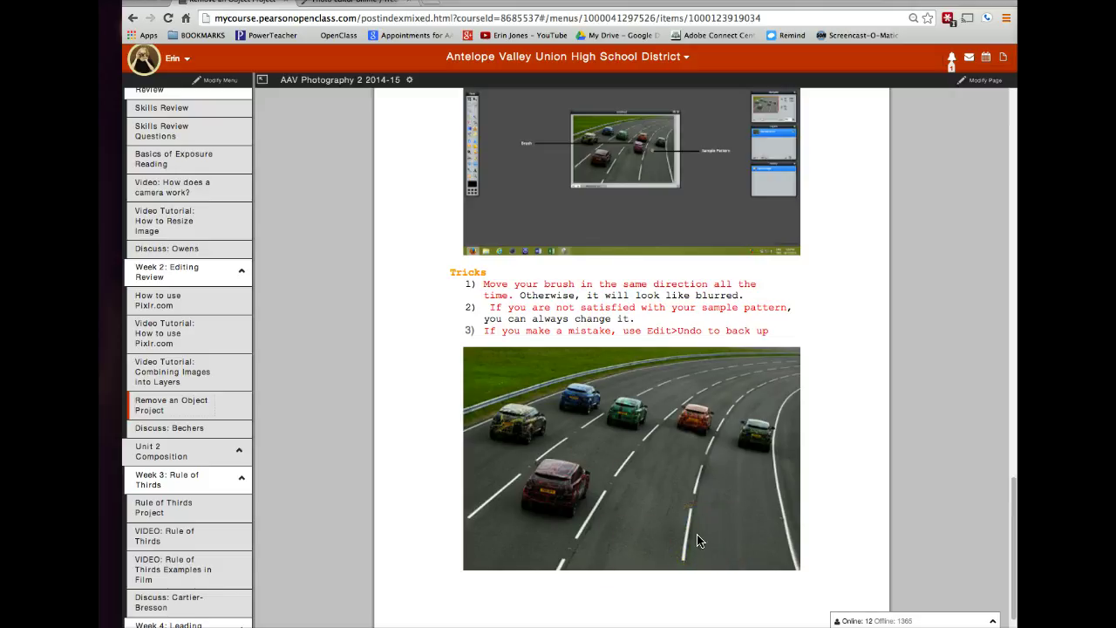
- Return to the beach photo and demonstrate cloning sand over a small figure, sampling several sand spots
left_click(339, 6)
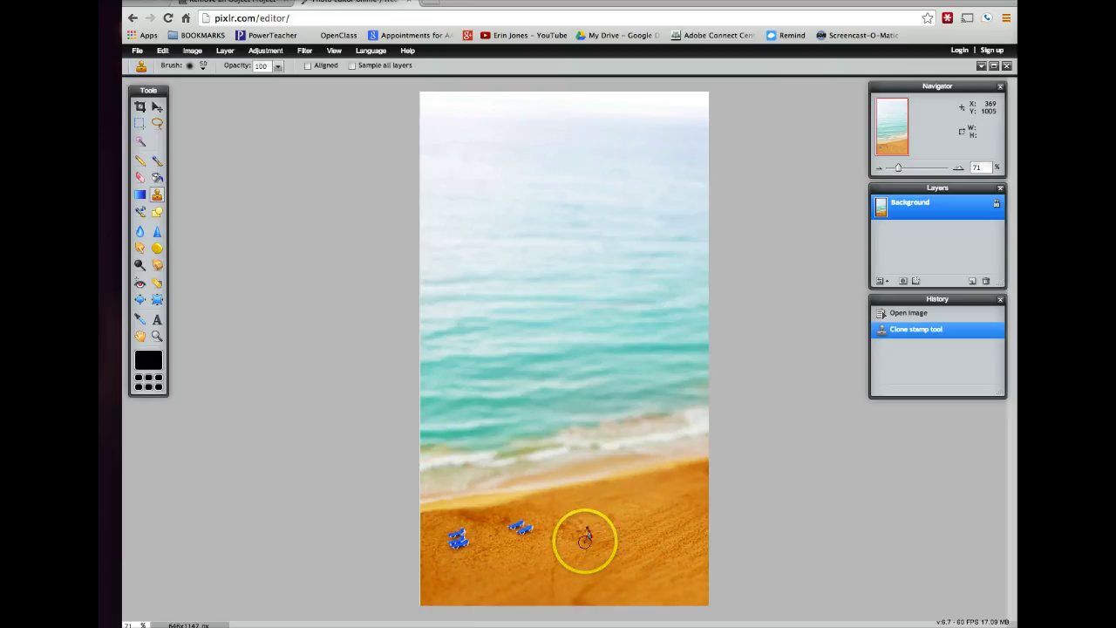
mouse_move(584, 540)
left_mouse_down()
mouse_move(618, 552)
mouse_move(618, 537)
left_mouse_up()
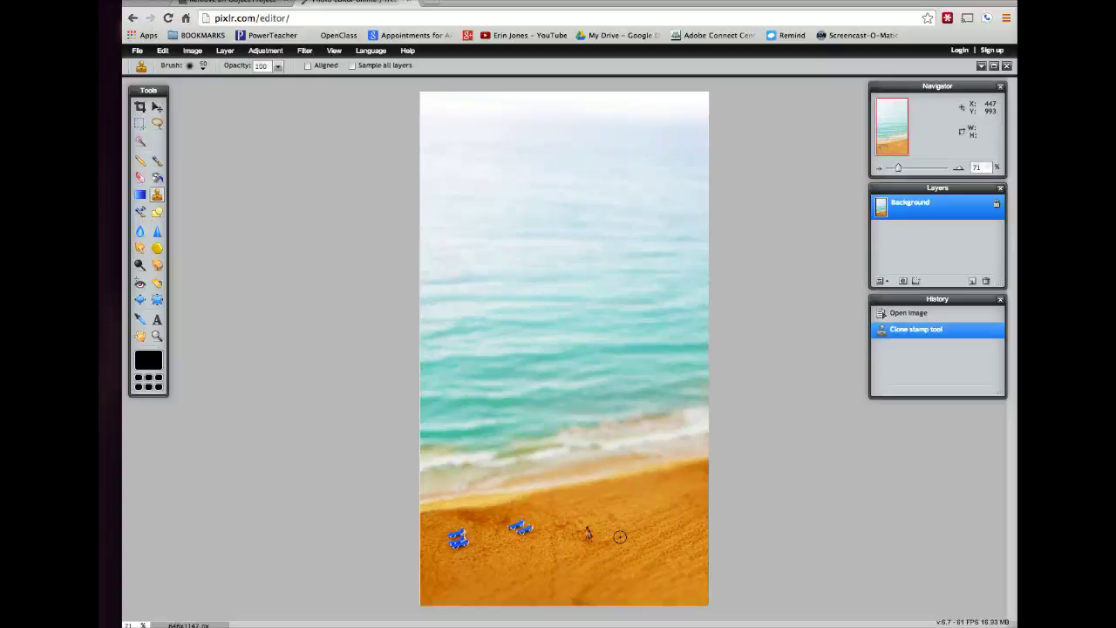
left_click(621, 527)
left_click(575, 543)
left_click(649, 573)
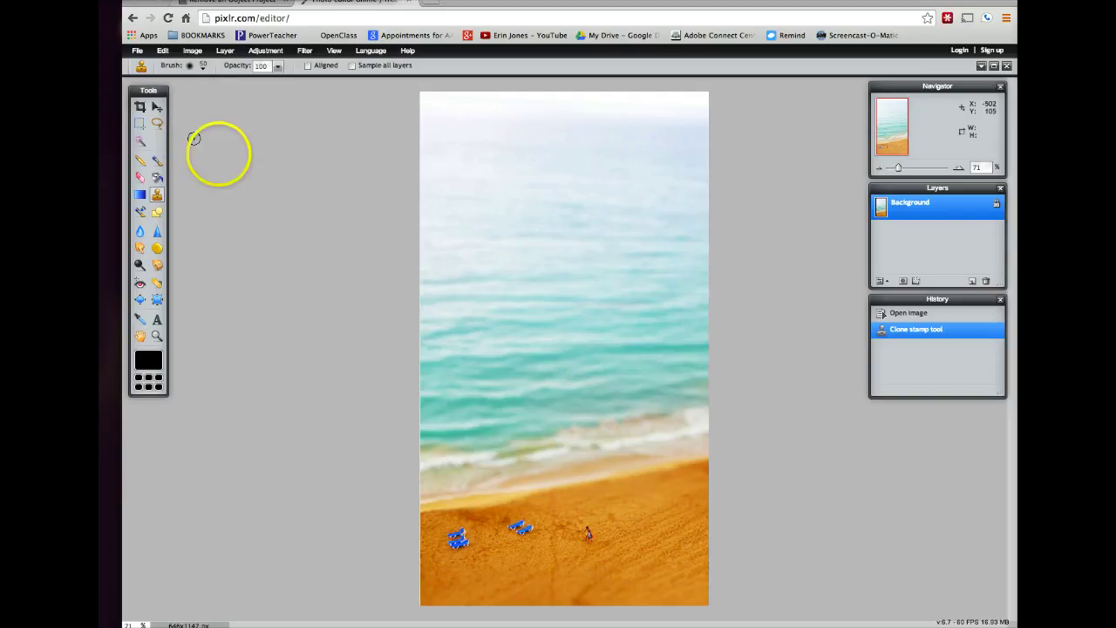
- Zoom the beach photo in from 84% to 94% with the Zoom tool
left_click(157, 335)
left_click(515, 482)
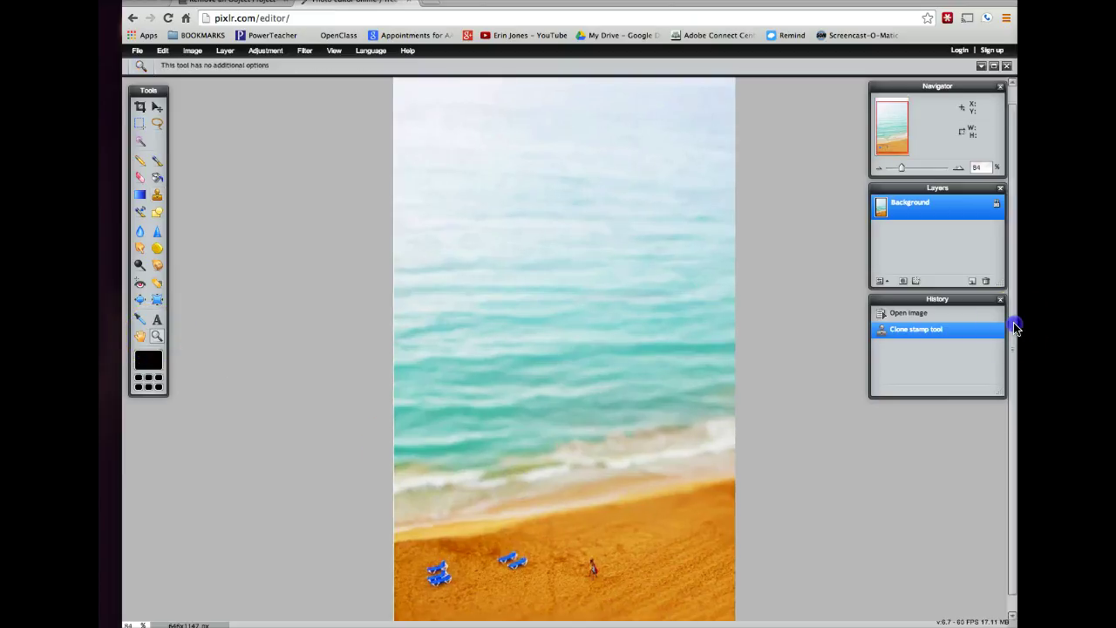
scroll(1011, 366, "down", 1)
left_click(654, 468)
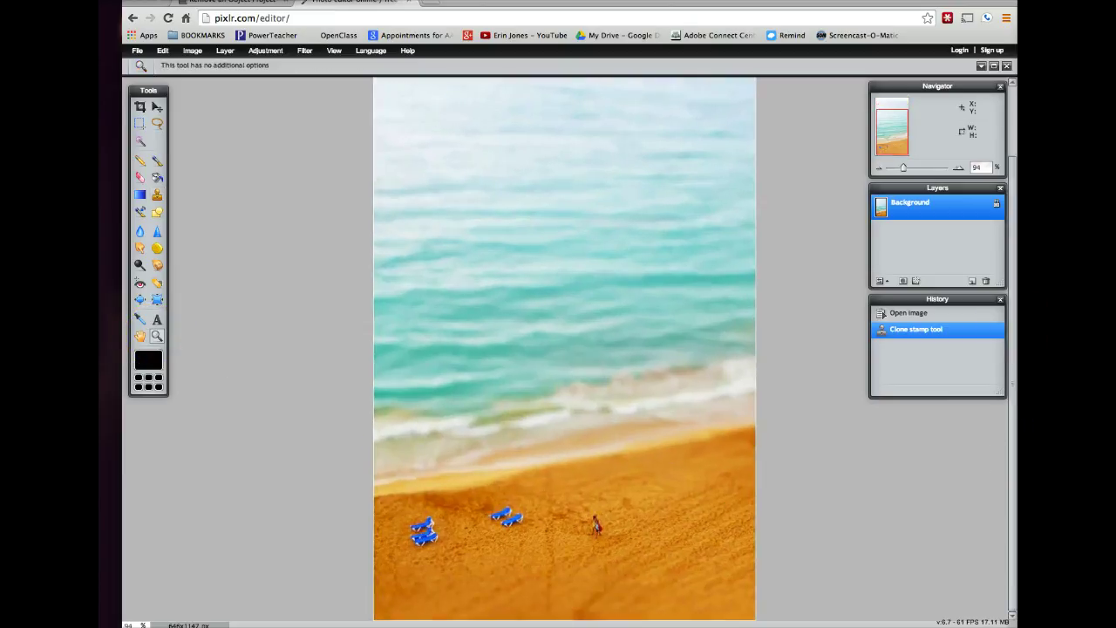
- Select the Clone Stamp tool and review its Brush presets and Opacity setting
left_click(157, 197)
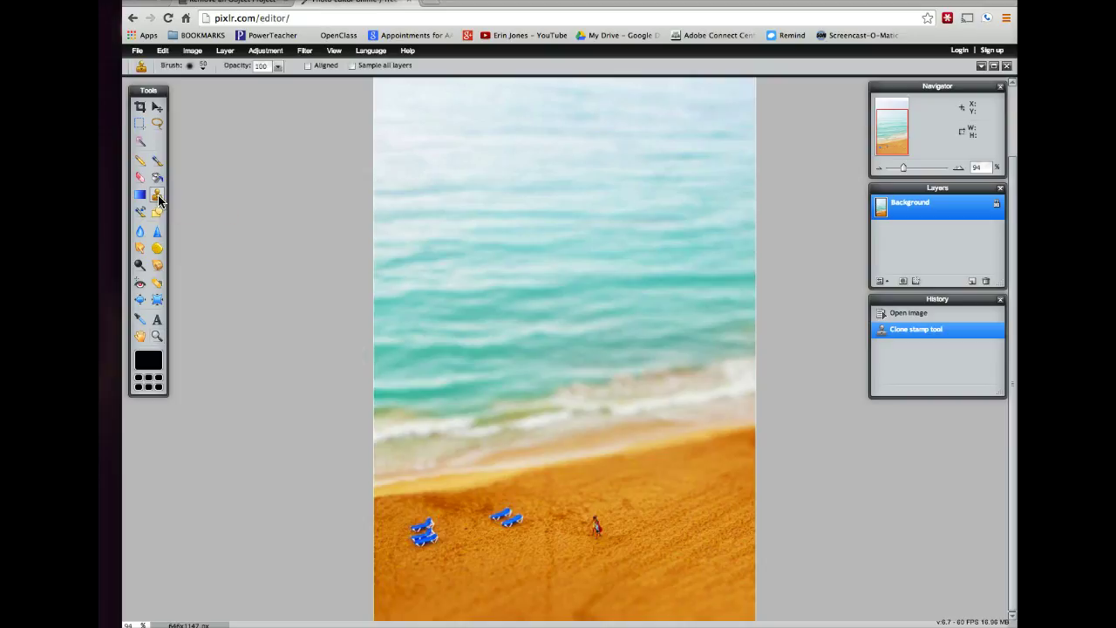
left_click(188, 68)
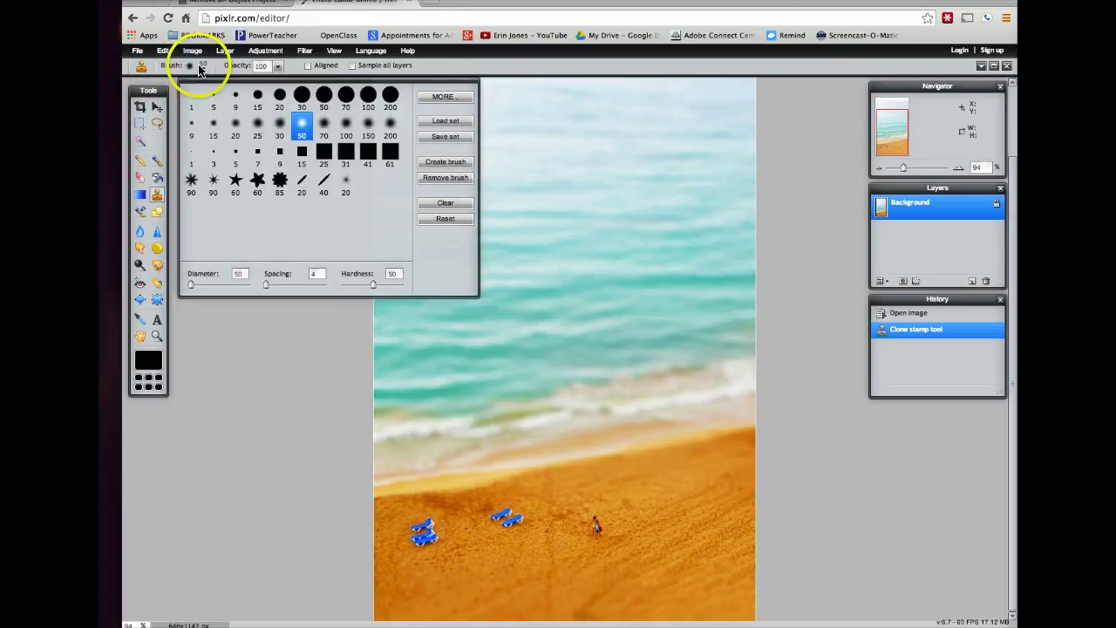
left_click(280, 69)
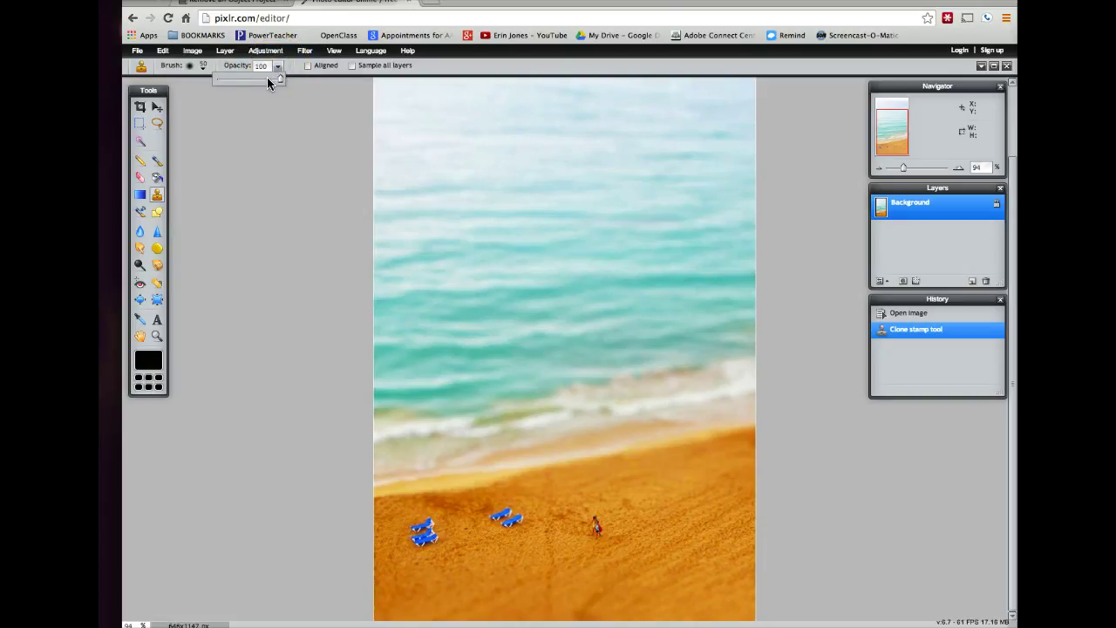
left_click(188, 67)
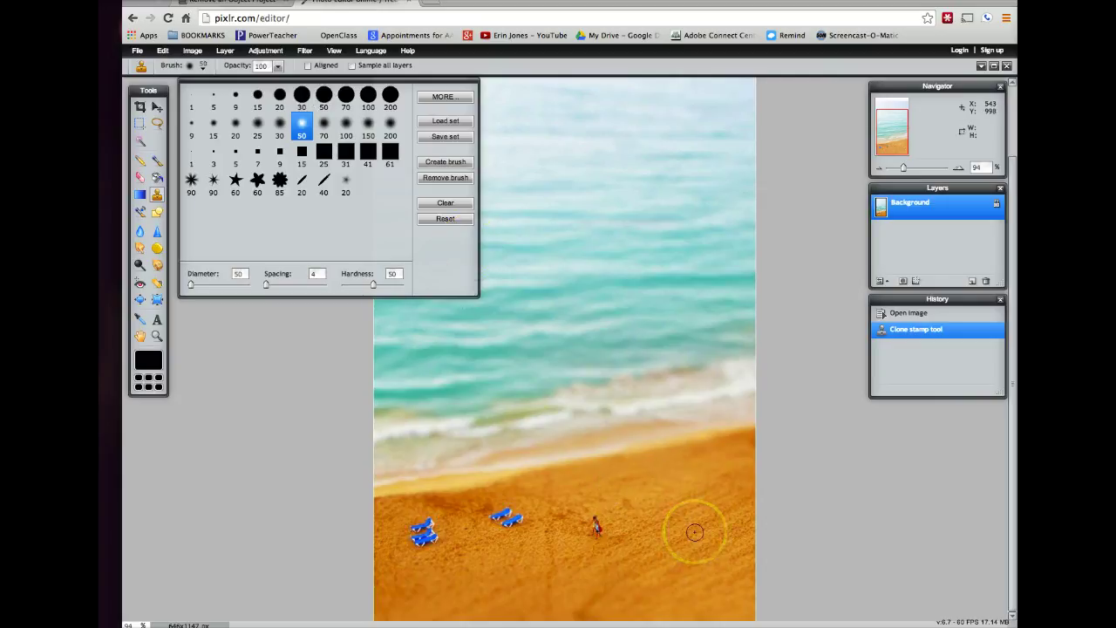
- Pick the hard 100 brush, then shrink it to the hard 70-pixel preset
left_click(368, 94)
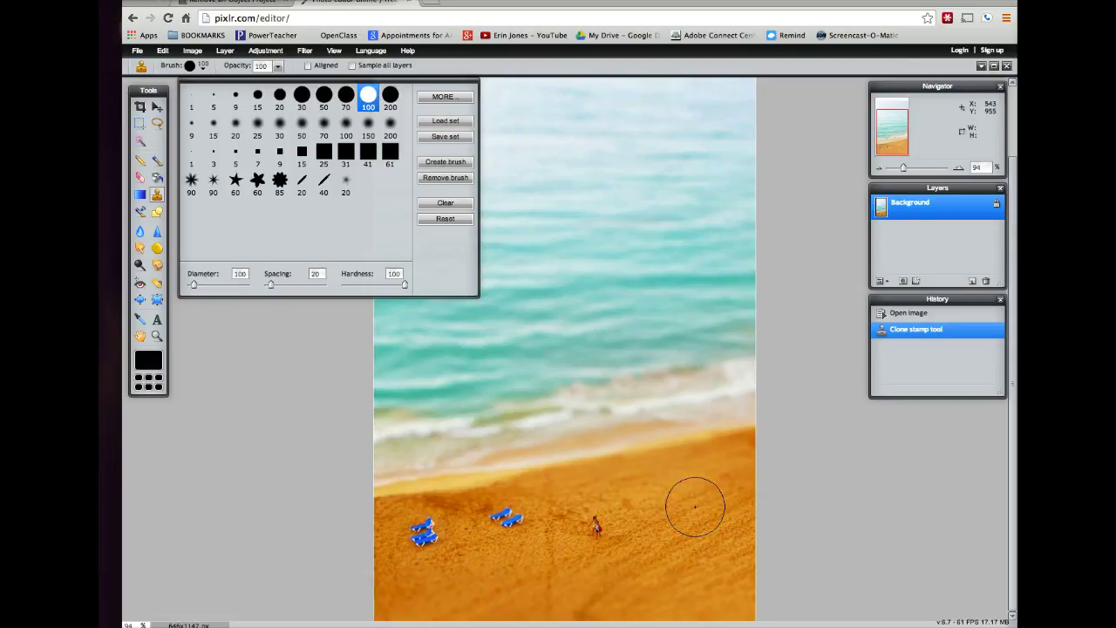
left_click(346, 94)
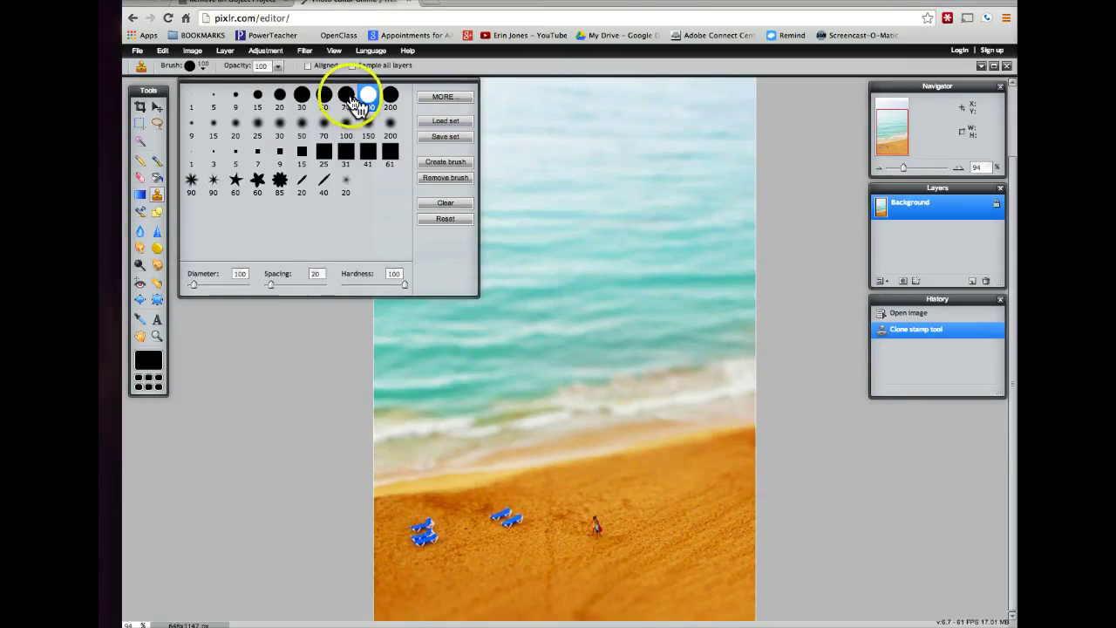
left_click(698, 508)
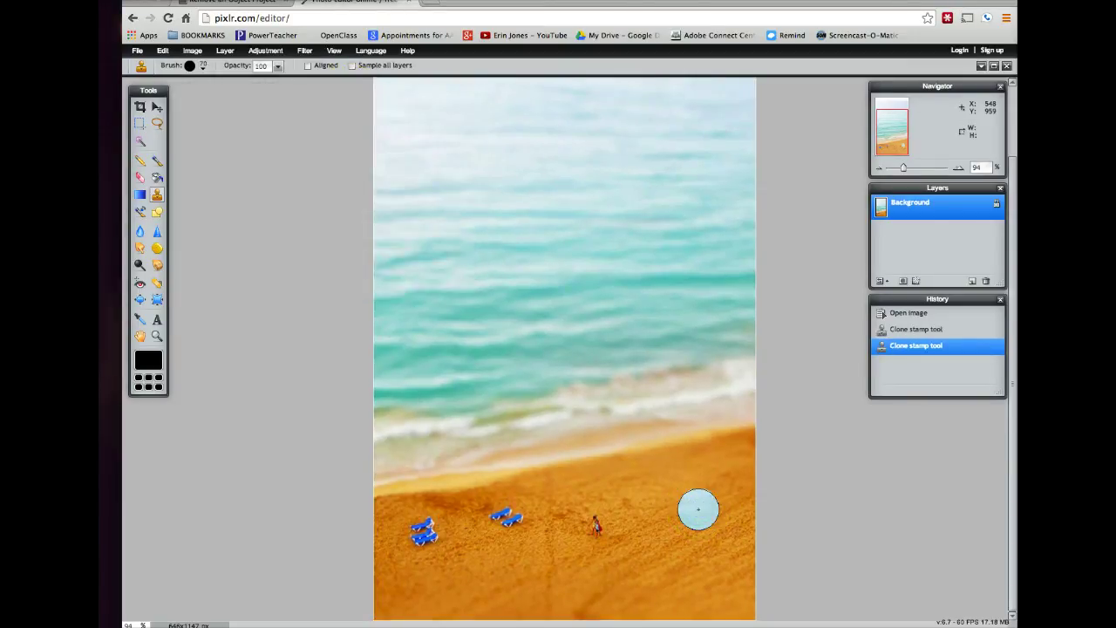
- Stamp a clone dab on the sand, then undo the stray blue patch
left_click(763, 515)
left_click(665, 320, "ctrl")
left_click(750, 511)
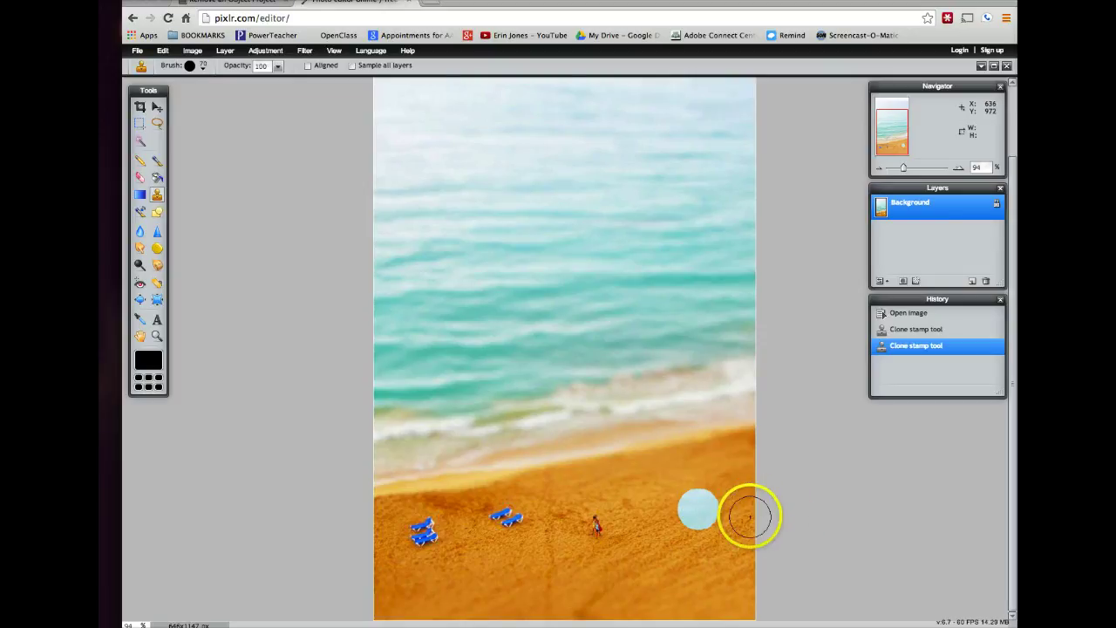
left_click(163, 51)
left_click(170, 62)
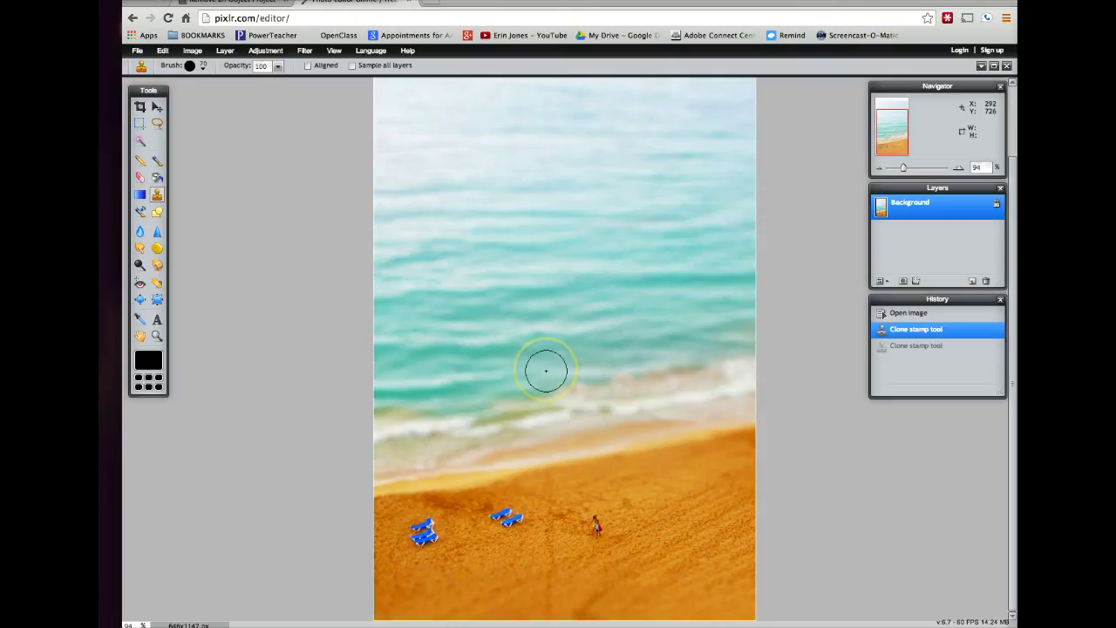
- Set a sand patch below the shoreline as the clone source
left_click(710, 463, "ctrl")
left_click(655, 480, "ctrl")
left_click(674, 496, "ctrl")
left_click(613, 473, "ctrl")
left_click(715, 484, "ctrl")
left_click(698, 488, "ctrl")
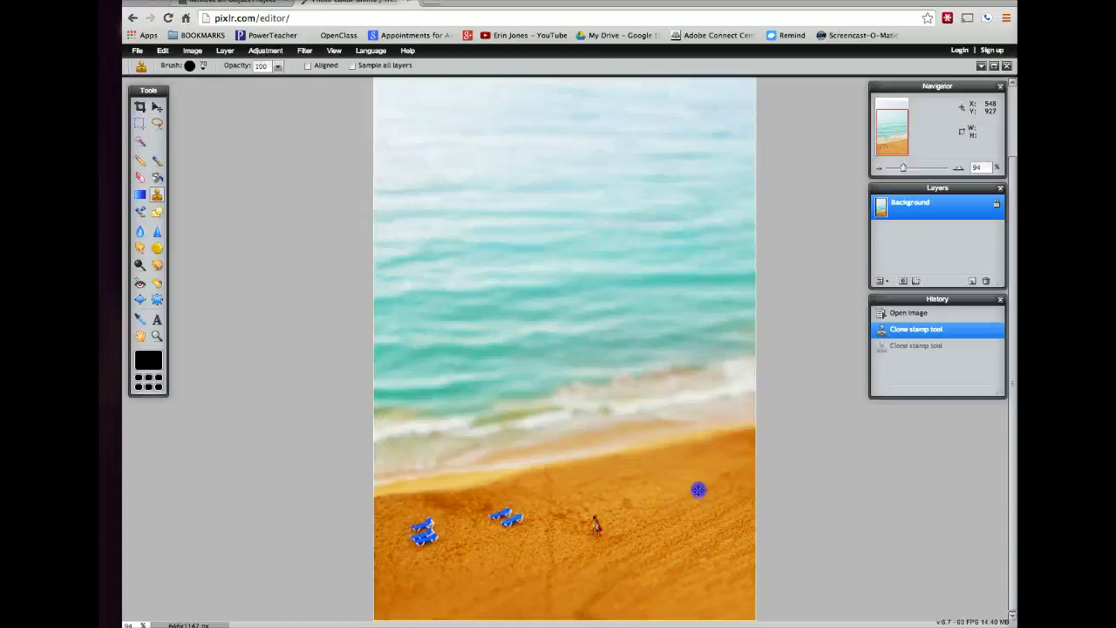
- Stamp cloned sand over part of the white surf at the shoreline
mouse_move(699, 491)
left_mouse_down()
mouse_move(641, 495)
mouse_move(686, 487)
mouse_move(702, 492)
mouse_move(680, 503)
mouse_move(716, 498)
mouse_move(657, 460)
mouse_move(637, 468)
mouse_move(531, 346)
left_mouse_up()
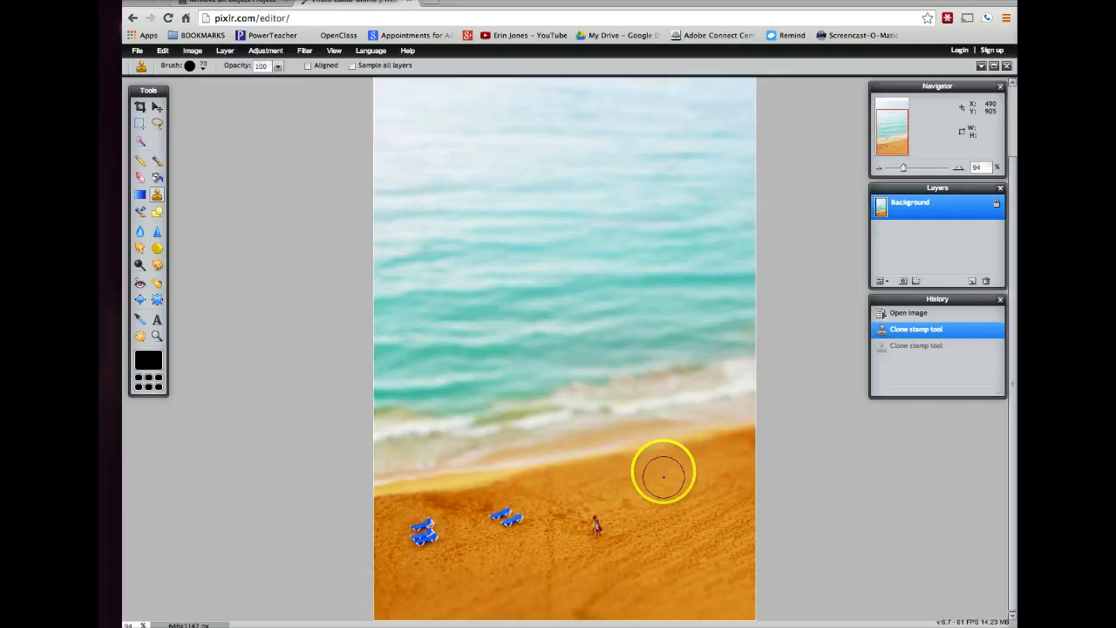
left_click(652, 449)
left_click(622, 416)
left_click_drag(748, 448, 770, 448)
mouse_move(645, 427)
left_mouse_down()
mouse_move(581, 444)
mouse_move(610, 406)
mouse_move(663, 456)
mouse_move(649, 451)
left_mouse_up()
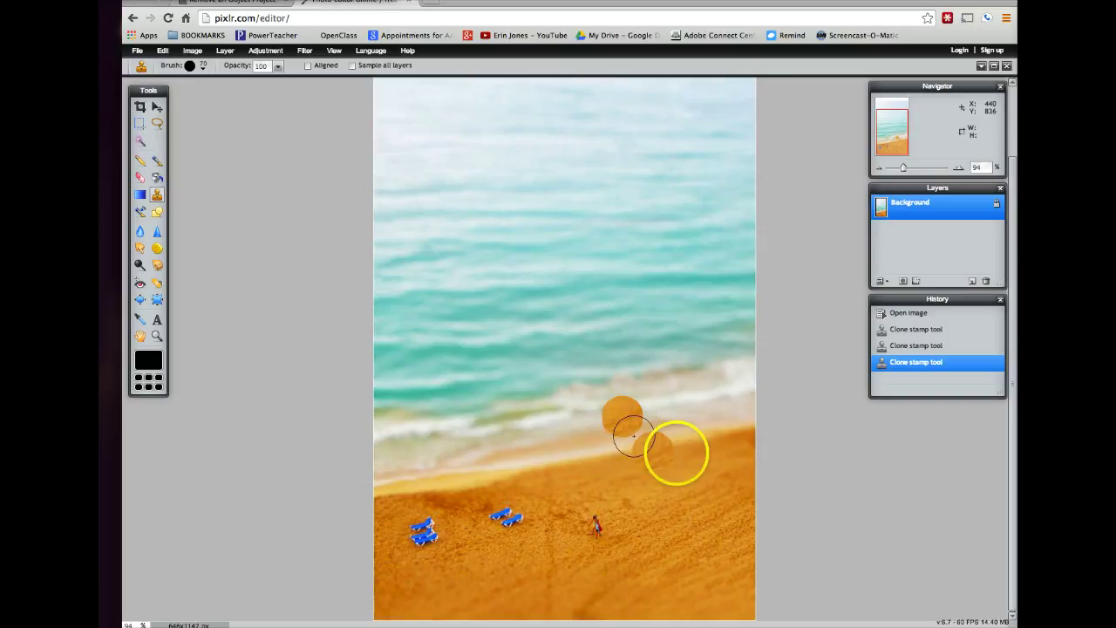
- Undo the two stray clone dabs near the shoreline
left_click(164, 52)
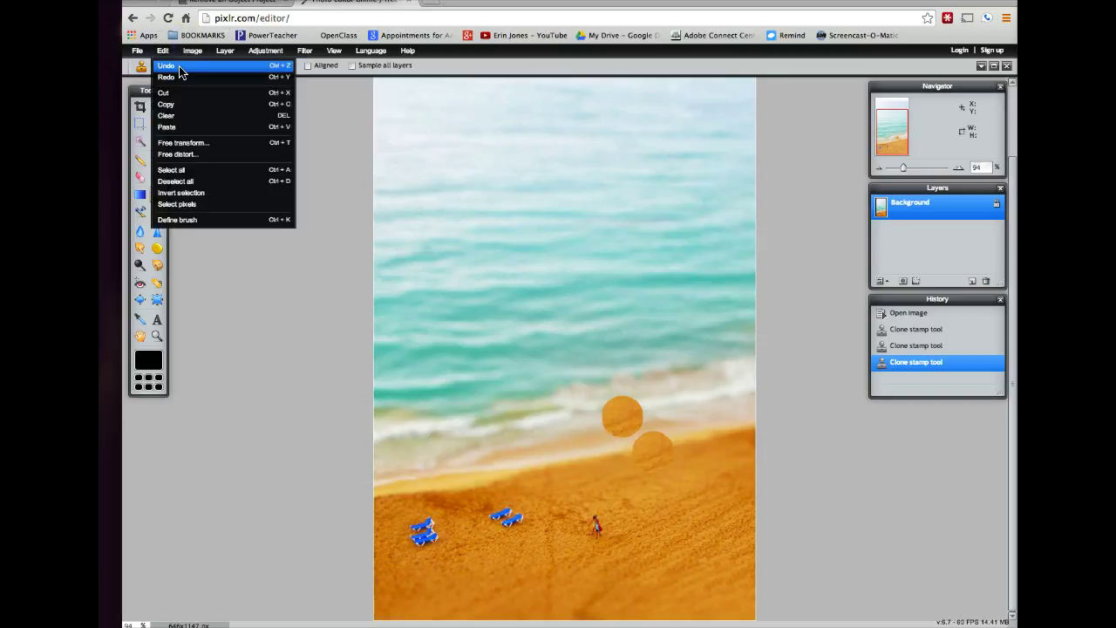
left_click(180, 69)
left_click(166, 52)
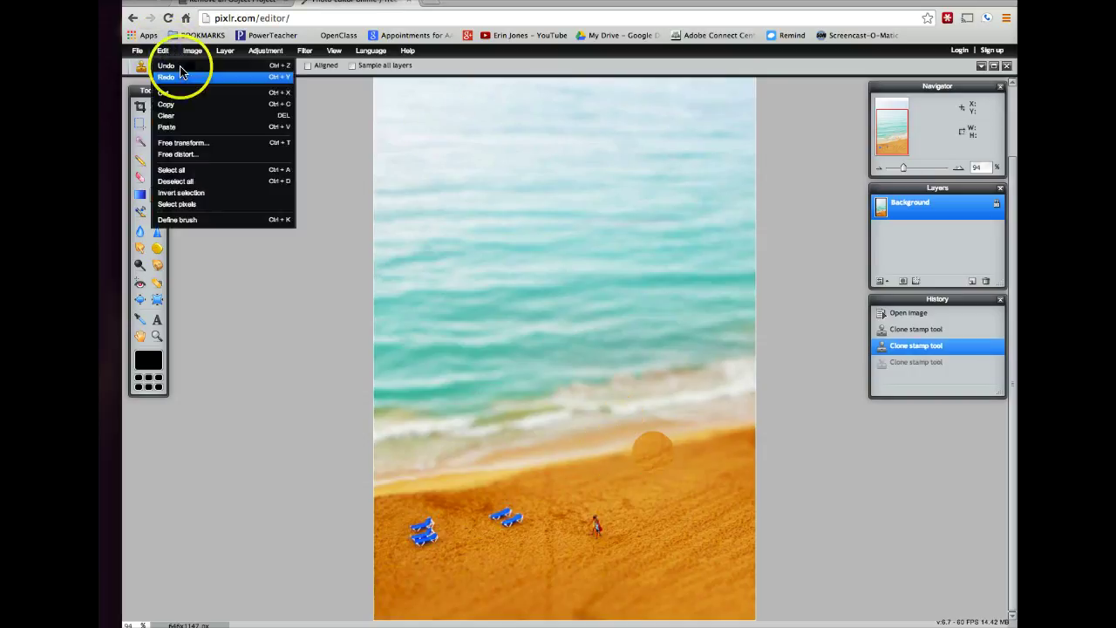
left_click(179, 70)
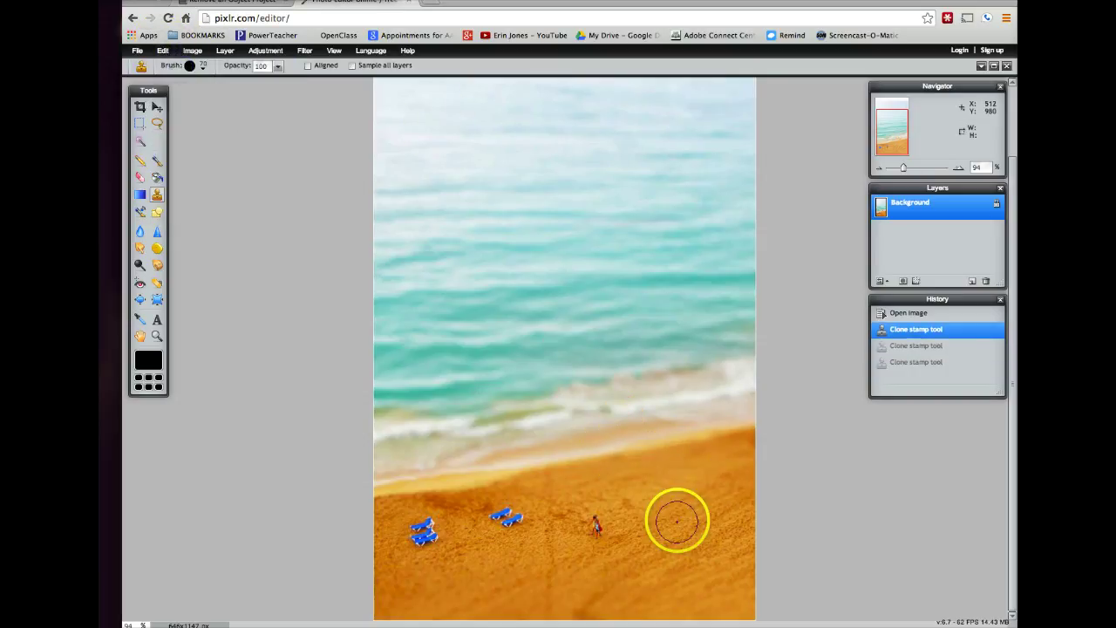
- Switch the clone brush to the soft 30 preset, then to soft 50 pixels
left_click(193, 68)
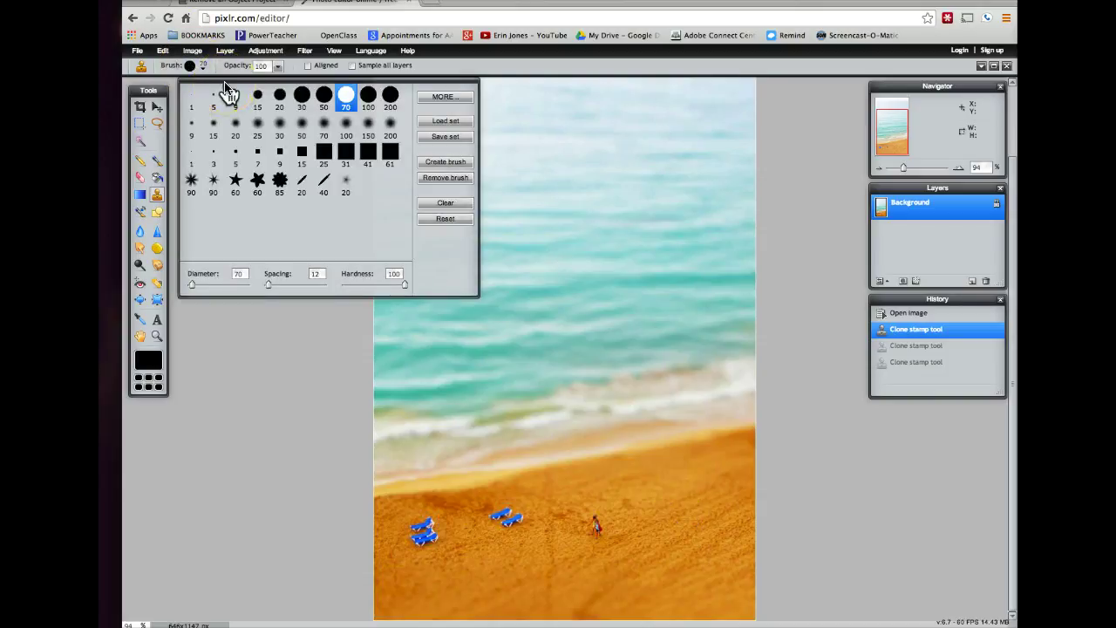
left_click(279, 129)
left_click(398, 190)
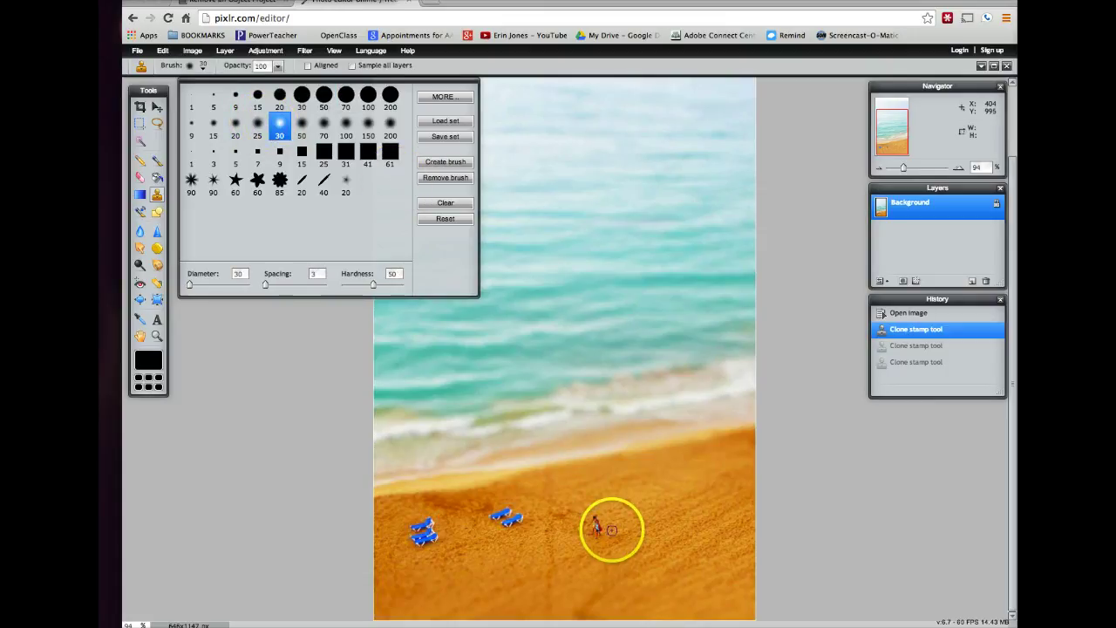
left_click(301, 129)
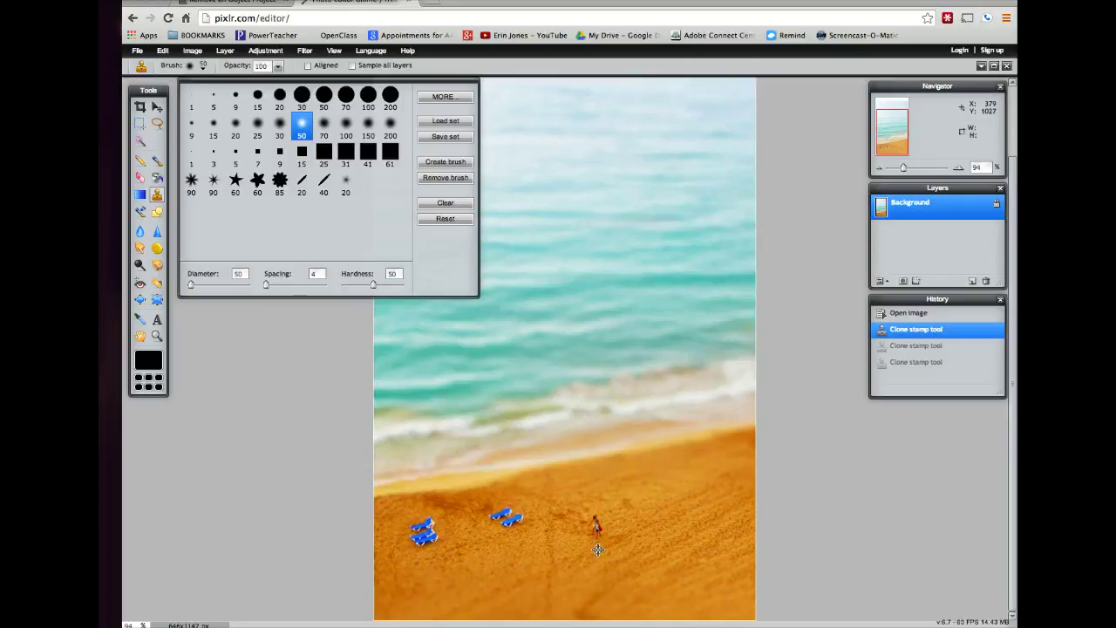
left_click(598, 549)
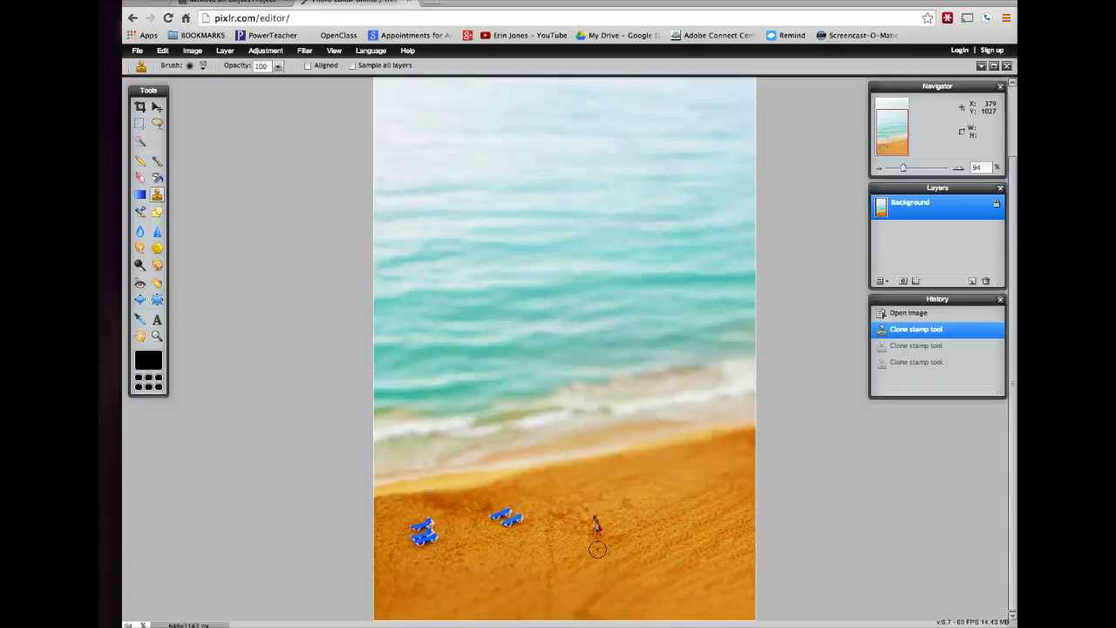
- Paint cloned sand over the small figure beside the blue loungers with several strokes
mouse_move(597, 548)
left_mouse_down()
mouse_move(578, 544)
mouse_move(598, 532)
left_mouse_up()
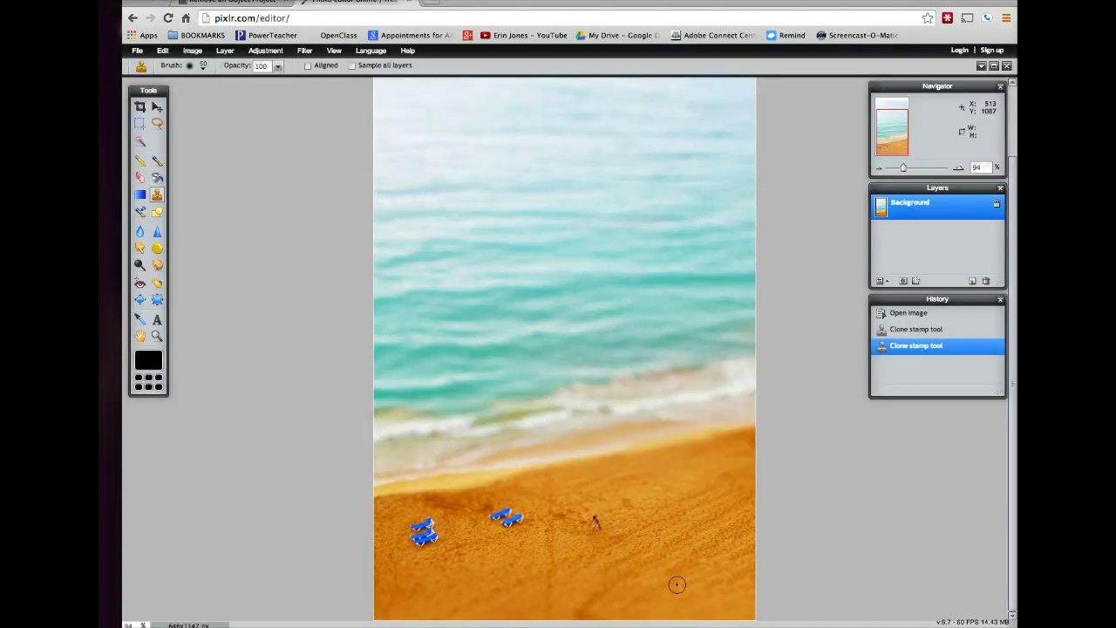
mouse_move(676, 585)
left_mouse_down()
mouse_move(593, 527)
mouse_move(579, 534)
mouse_move(600, 526)
left_mouse_up()
left_click_drag(653, 570, 592, 523)
mouse_move(711, 596)
left_mouse_down()
mouse_move(626, 562)
mouse_move(610, 528)
mouse_move(573, 526)
mouse_move(610, 523)
left_mouse_up()
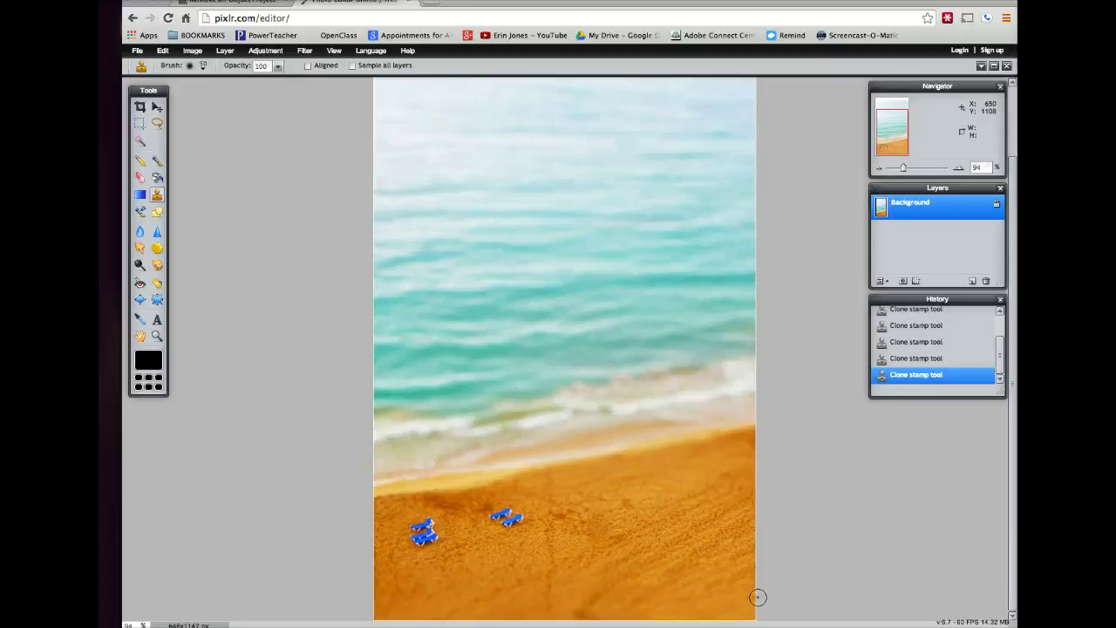
mouse_move(582, 511)
left_mouse_down()
mouse_move(599, 532)
mouse_move(564, 539)
mouse_move(611, 526)
mouse_move(555, 531)
mouse_move(600, 528)
mouse_move(598, 518)
left_mouse_up()
- Stamp and stroke more cloned sand over the figure's leftover spot to blend it
left_click(598, 516)
left_click(586, 526)
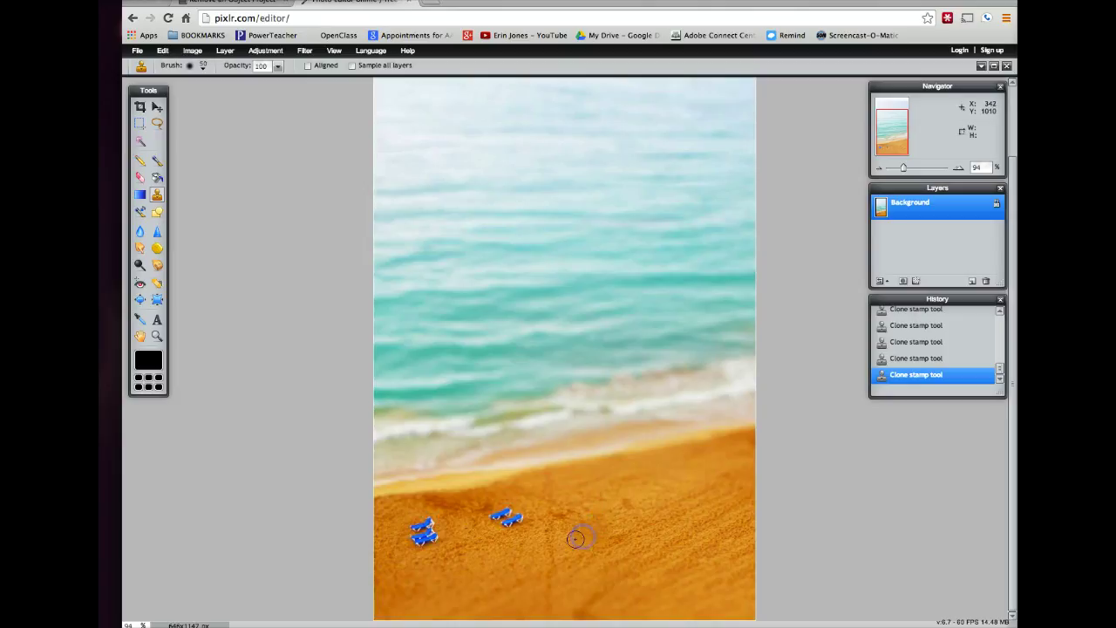
left_click(724, 577)
left_click(581, 521)
mouse_move(580, 523)
left_mouse_down()
mouse_move(565, 527)
mouse_move(563, 514)
left_mouse_up()
mouse_move(723, 543)
left_mouse_down()
mouse_move(804, 538)
mouse_move(813, 524)
left_mouse_up()
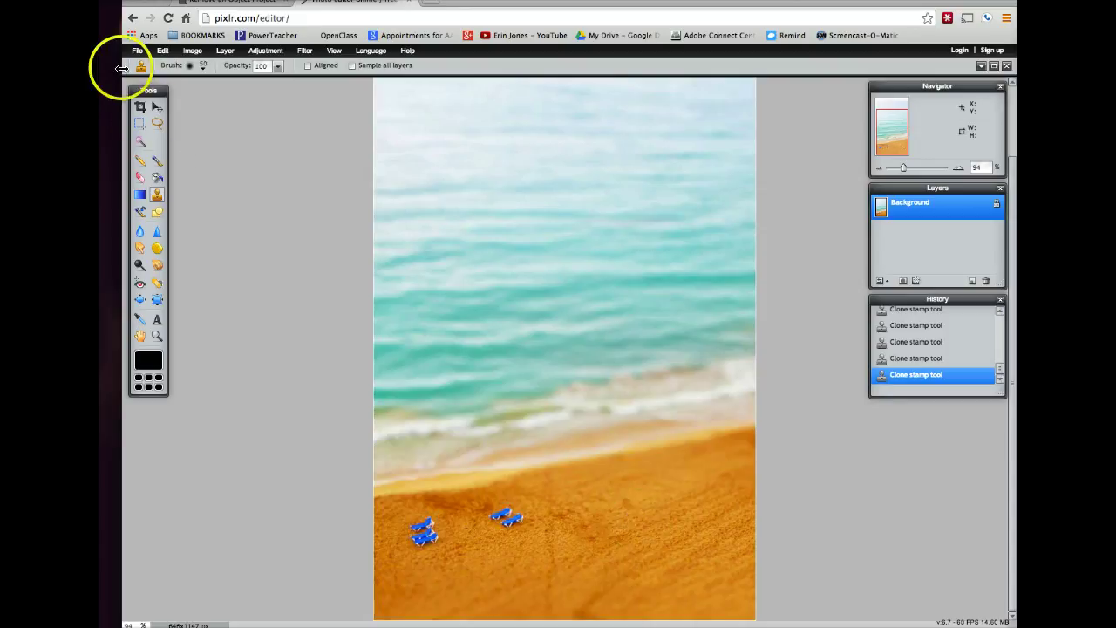
- Change the clone brush to the soft 100-pixel preset
left_click(203, 65)
left_click(345, 124)
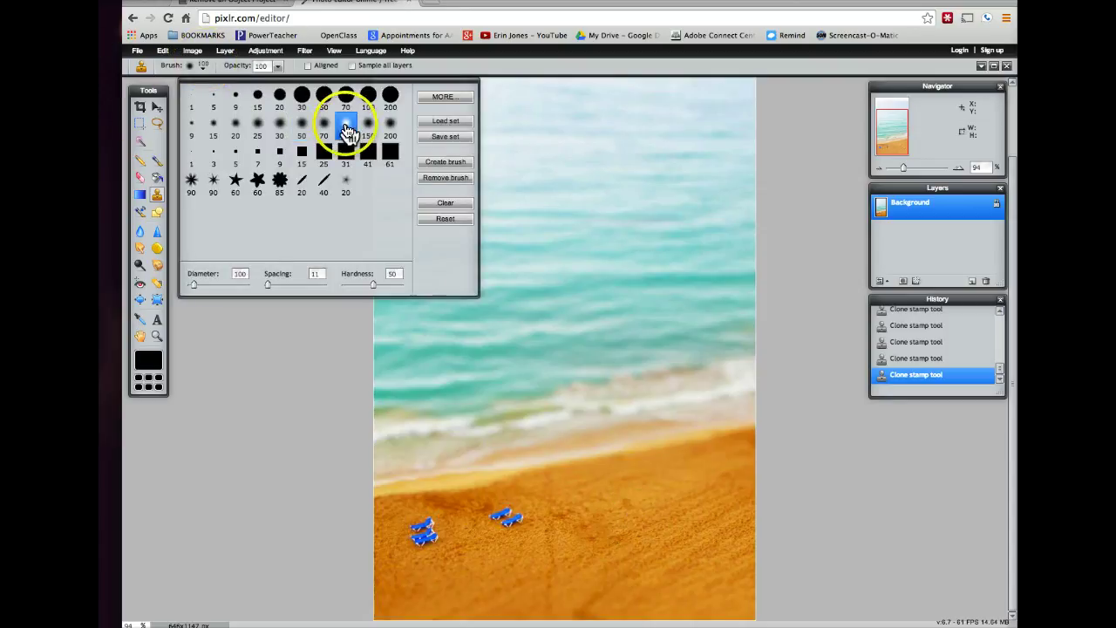
left_click(639, 530)
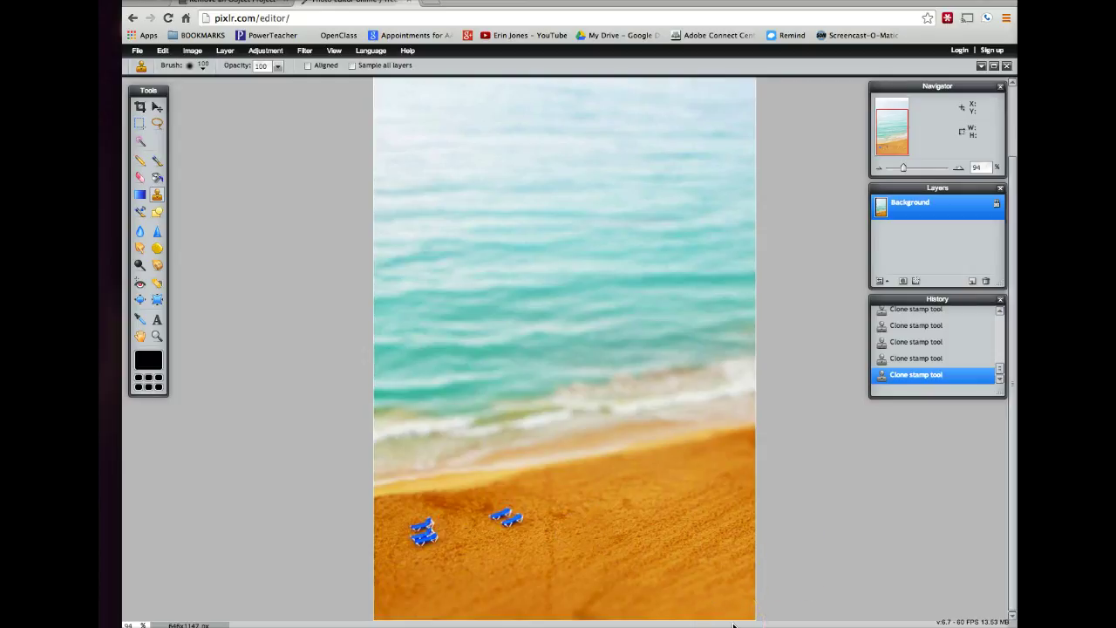
left_click(137, 50)
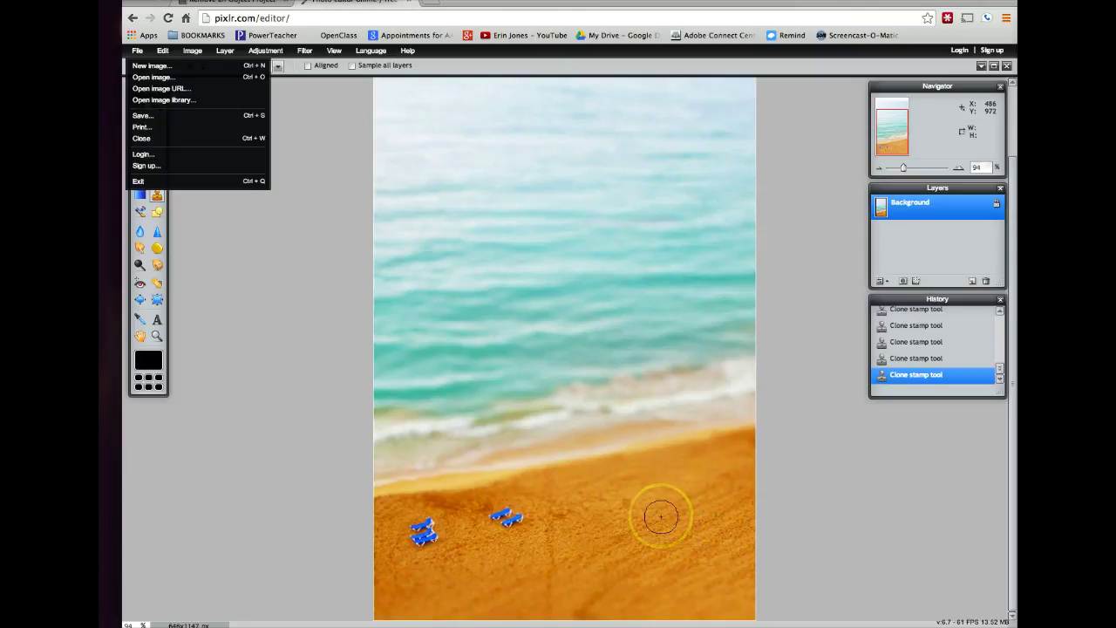
mouse_move(660, 517)
left_mouse_down()
mouse_move(590, 531)
mouse_move(622, 543)
mouse_move(537, 521)
mouse_move(926, 441)
left_mouse_up()
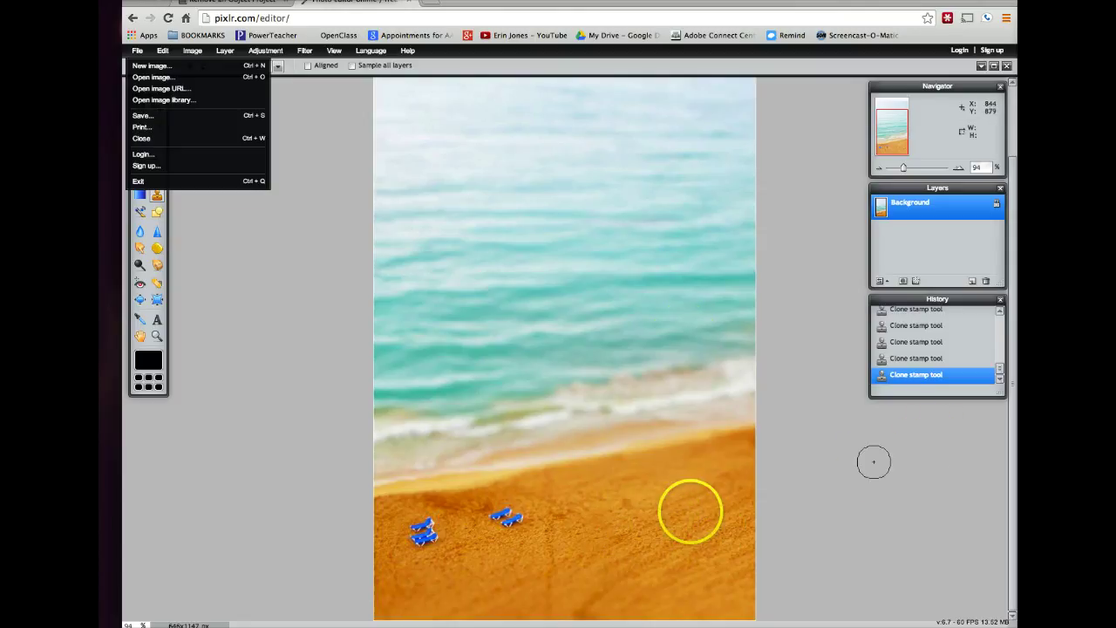
mouse_move(842, 469)
left_mouse_down()
mouse_move(619, 532)
mouse_move(783, 524)
mouse_move(705, 525)
left_mouse_up()
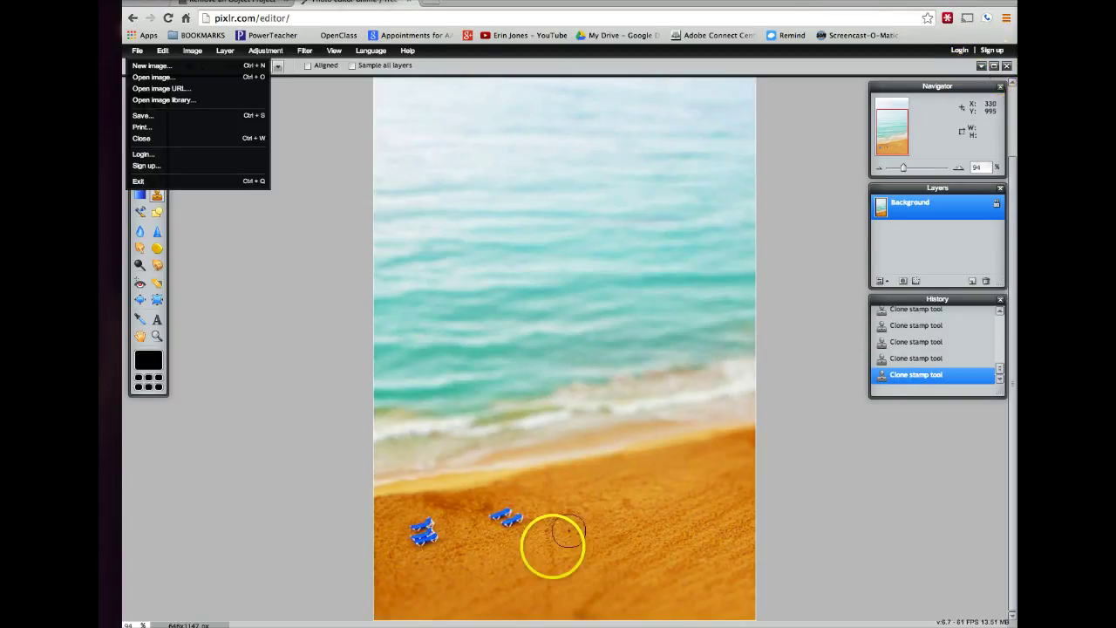
mouse_move(592, 520)
left_mouse_down()
mouse_move(570, 535)
mouse_move(819, 389)
mouse_move(884, 125)
left_mouse_up()
left_click(981, 68)
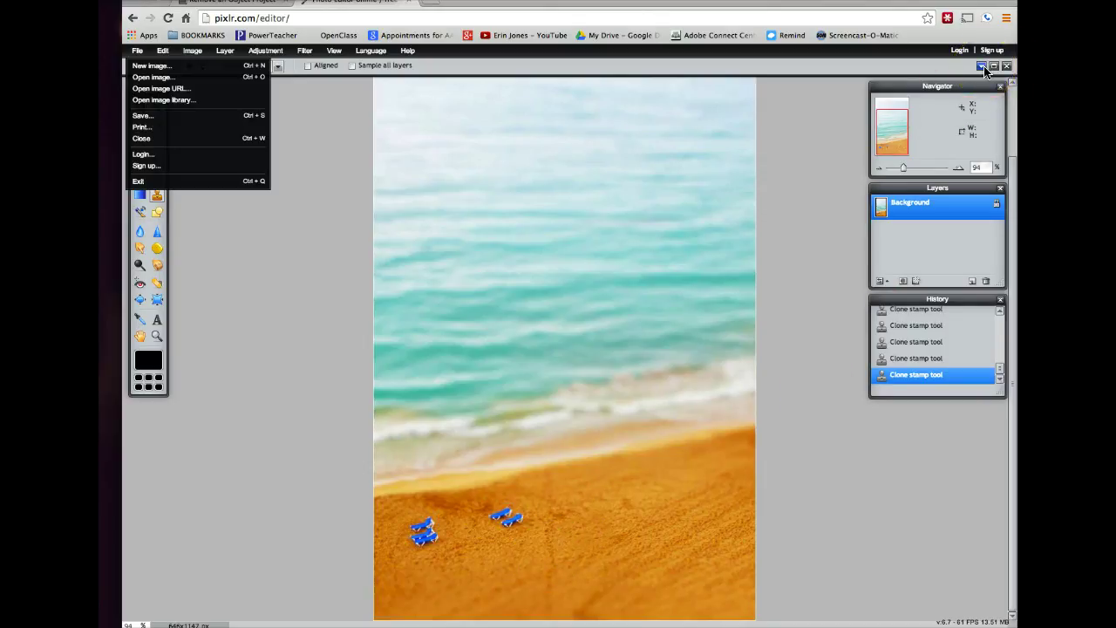
left_click(983, 67)
- Bring the red storefront photo ('photo 11') onto the canvas
left_click(983, 76)
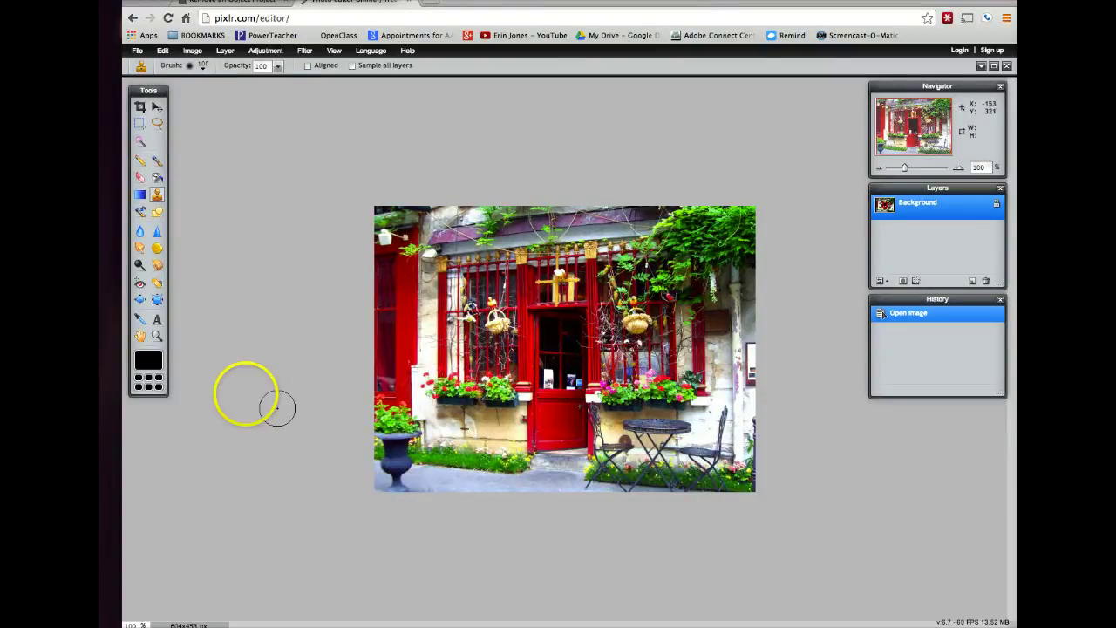
- Zoom the storefront photo to 250% and scroll to the planter and pavement at lower left
left_click(157, 336)
left_click(455, 385)
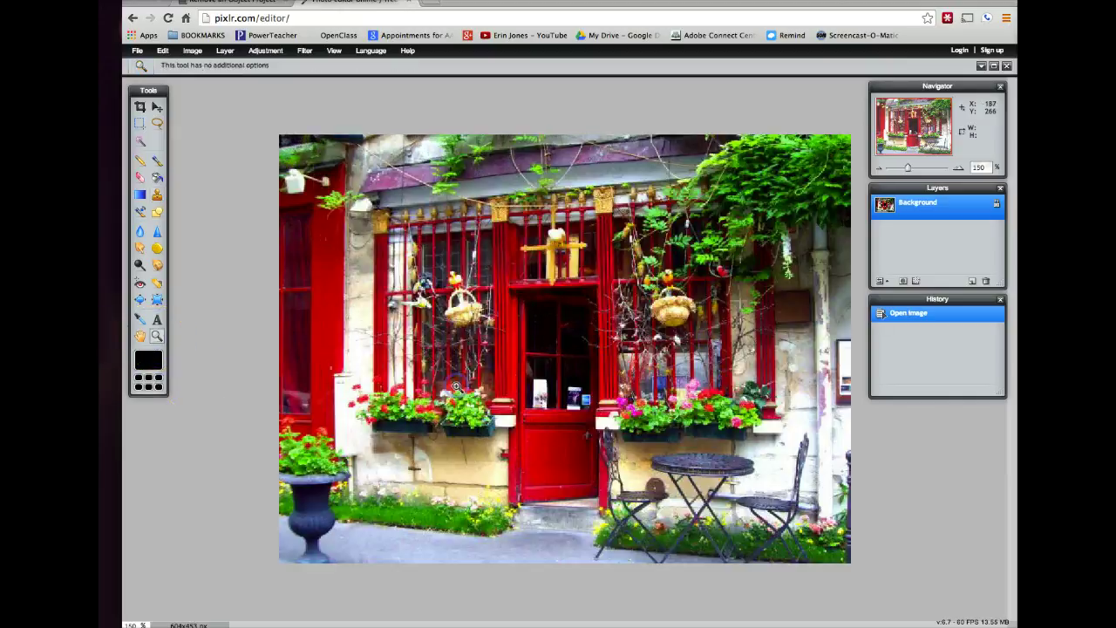
left_click(436, 437)
scroll(1011, 436, "down", 1)
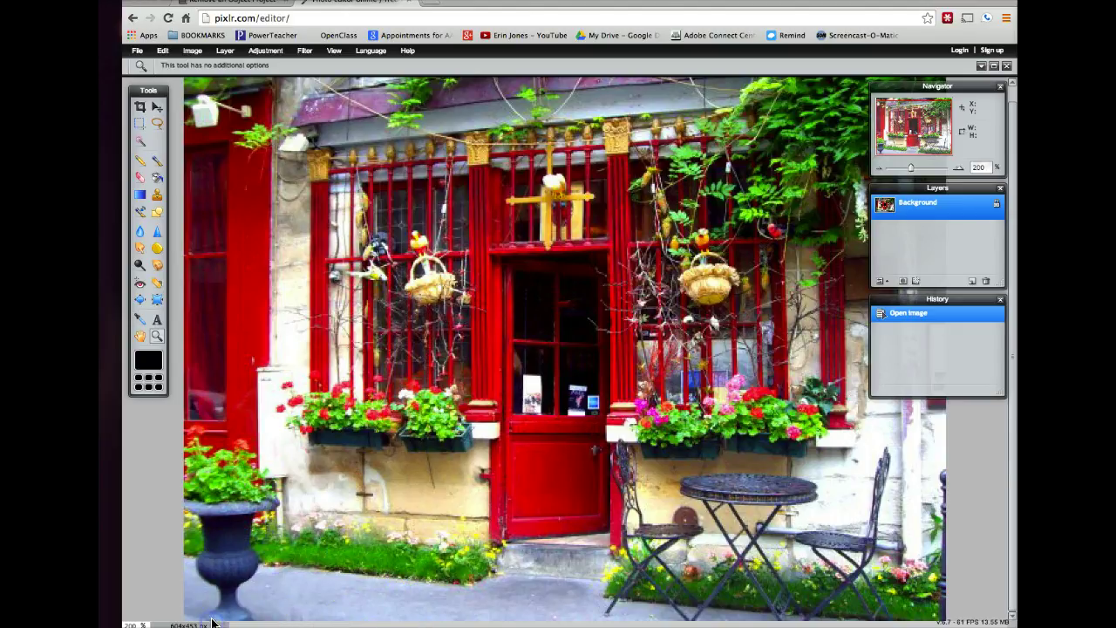
key("ctrl+plus")
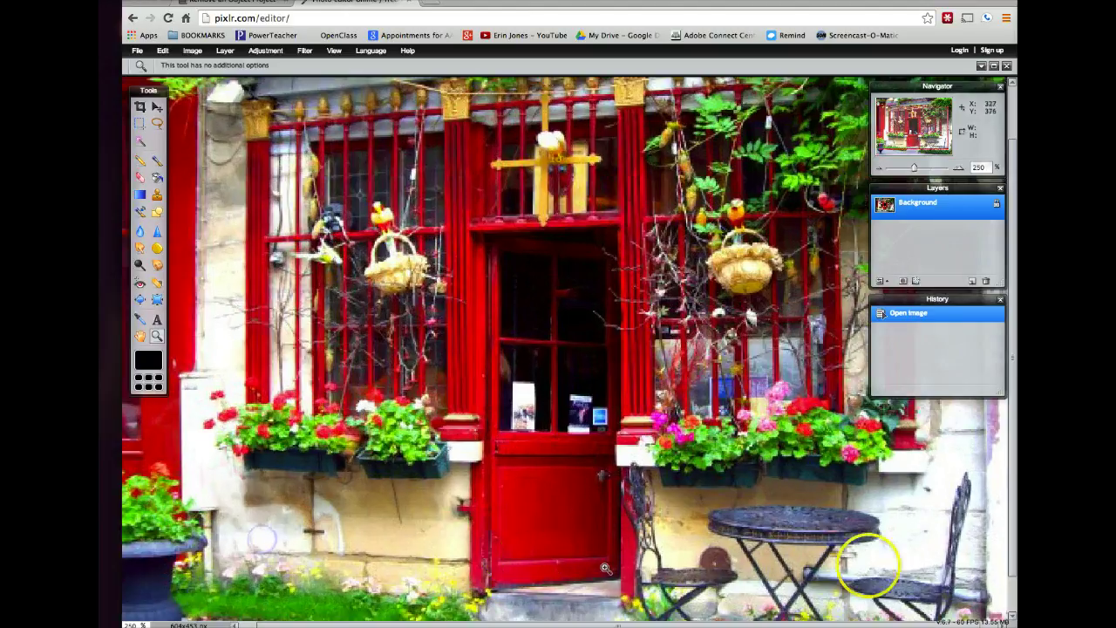
scroll(1009, 450, "down", 5)
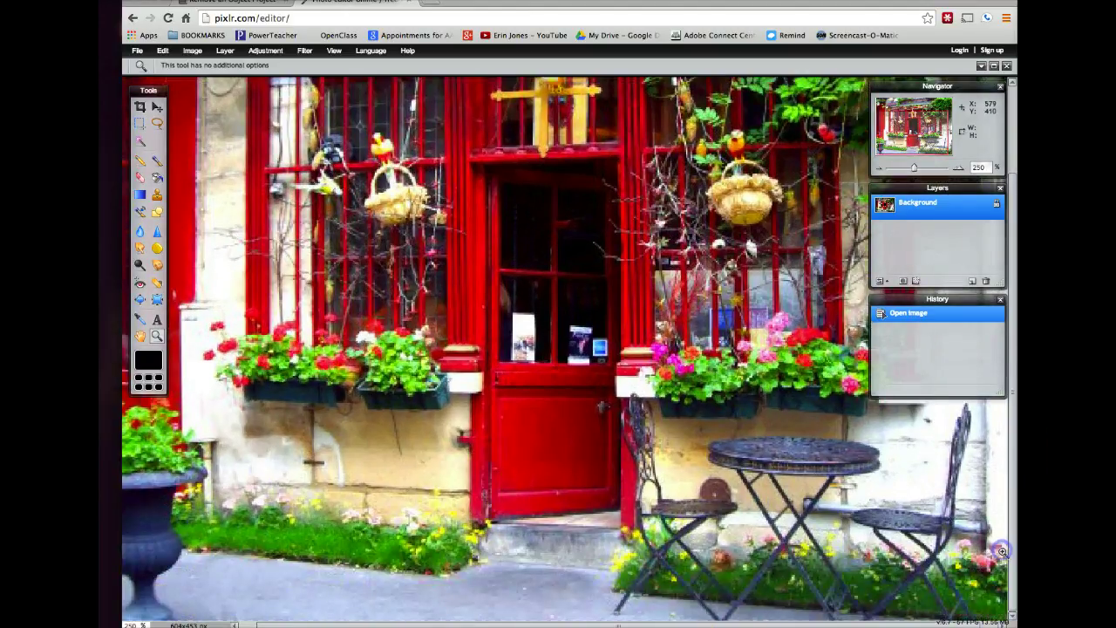
left_click_drag(724, 624, 656, 624)
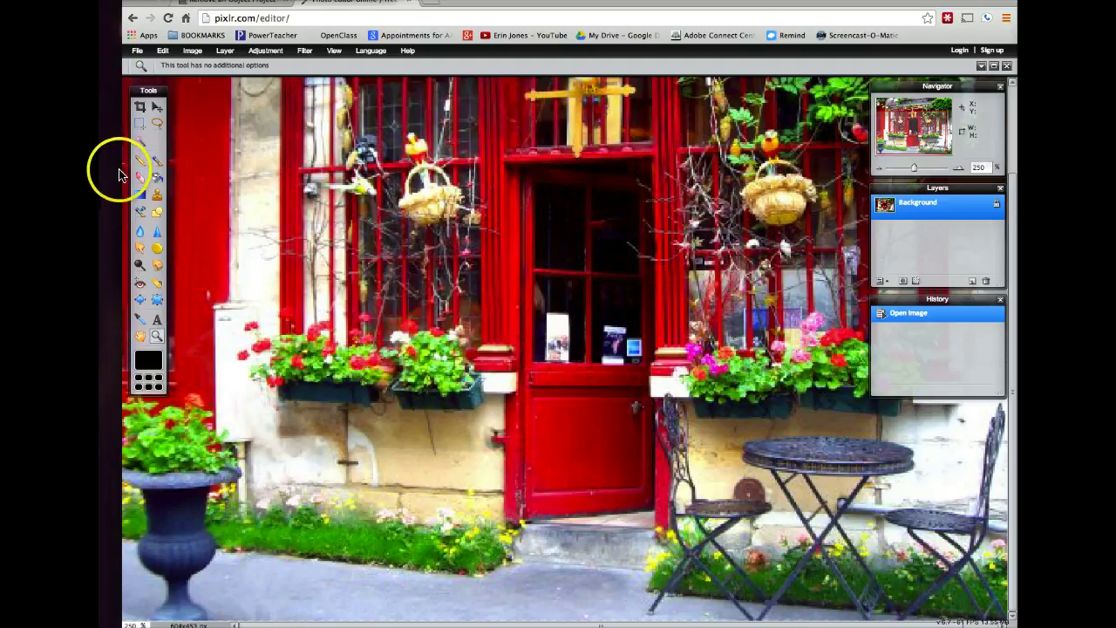
- Set up the Clone Stamp with a soft 30 px brush
left_click(157, 193)
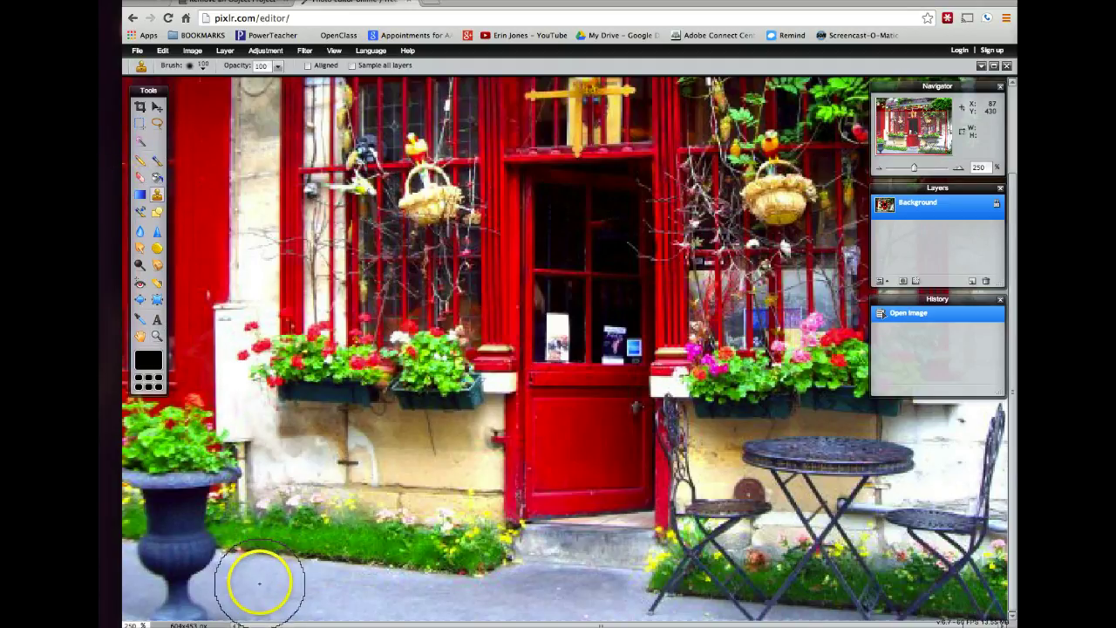
left_click(205, 68)
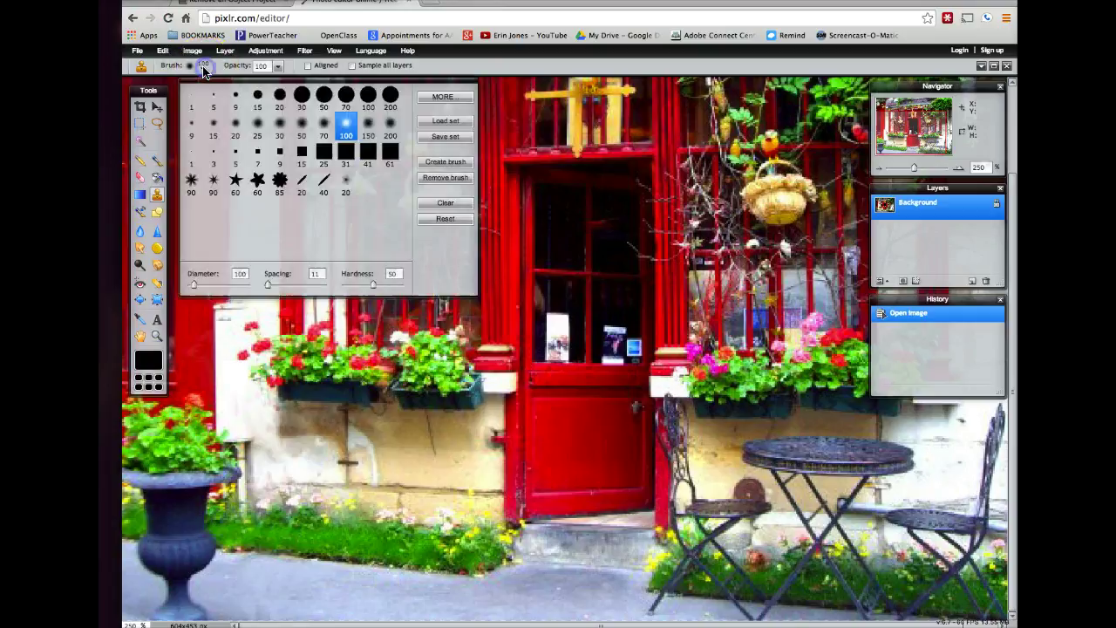
left_click(238, 129)
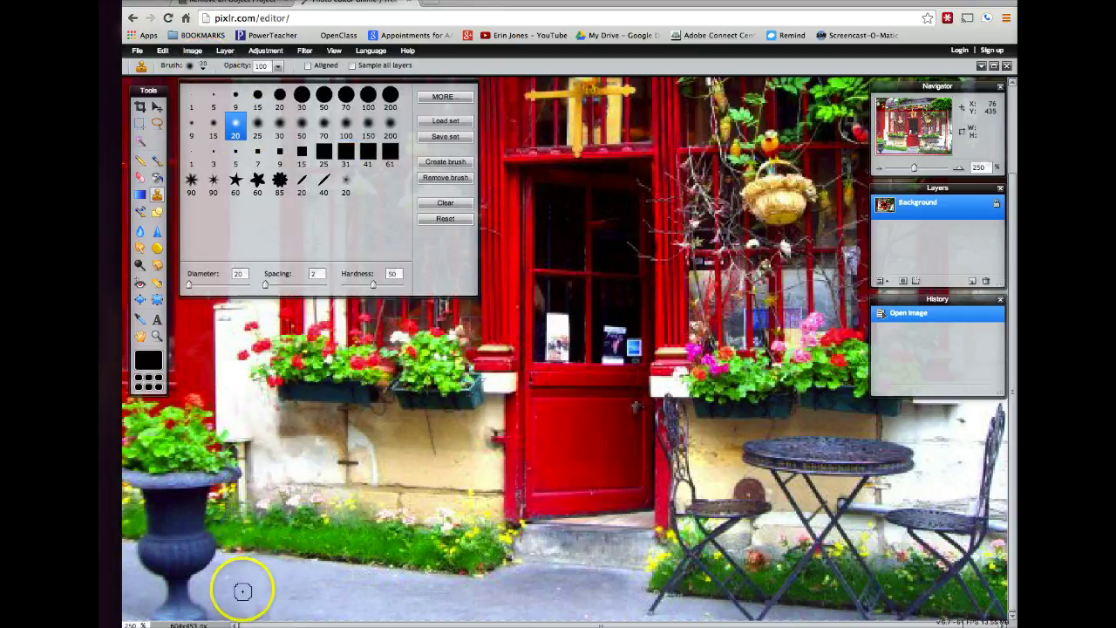
left_click(279, 129)
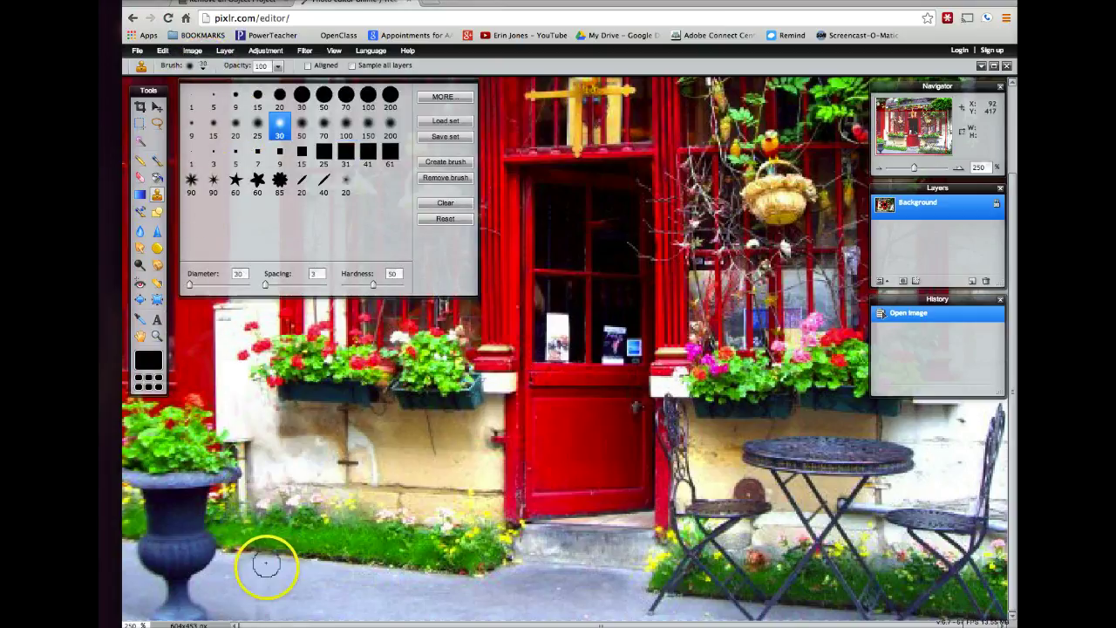
- Clone pavement over the planter's base at lower left
left_click(249, 587)
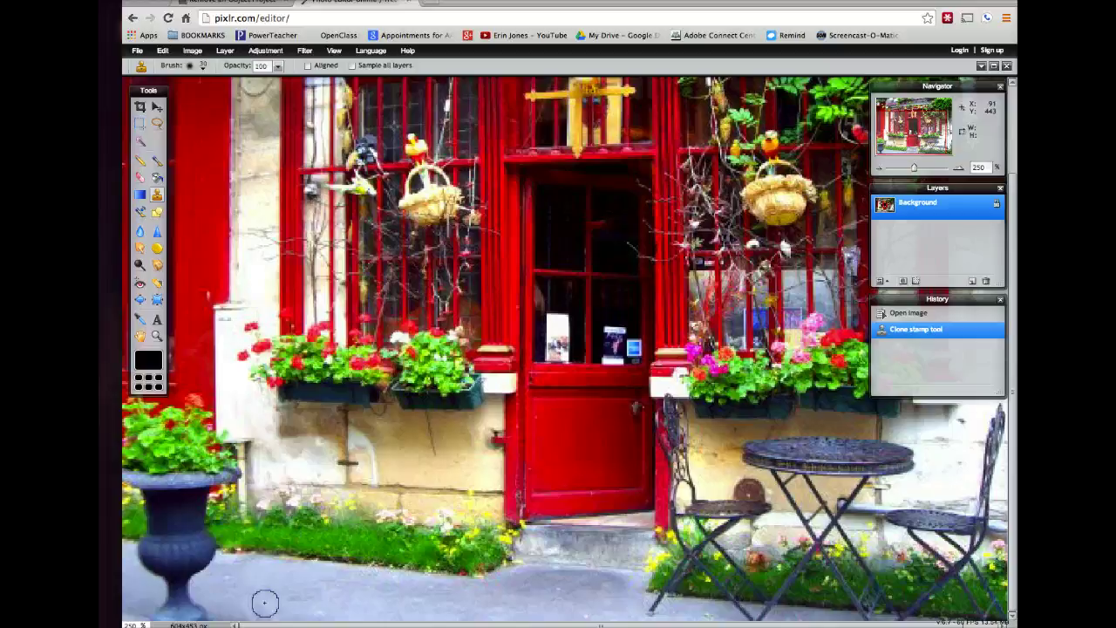
left_click_drag(253, 597, 190, 608)
left_click(199, 608)
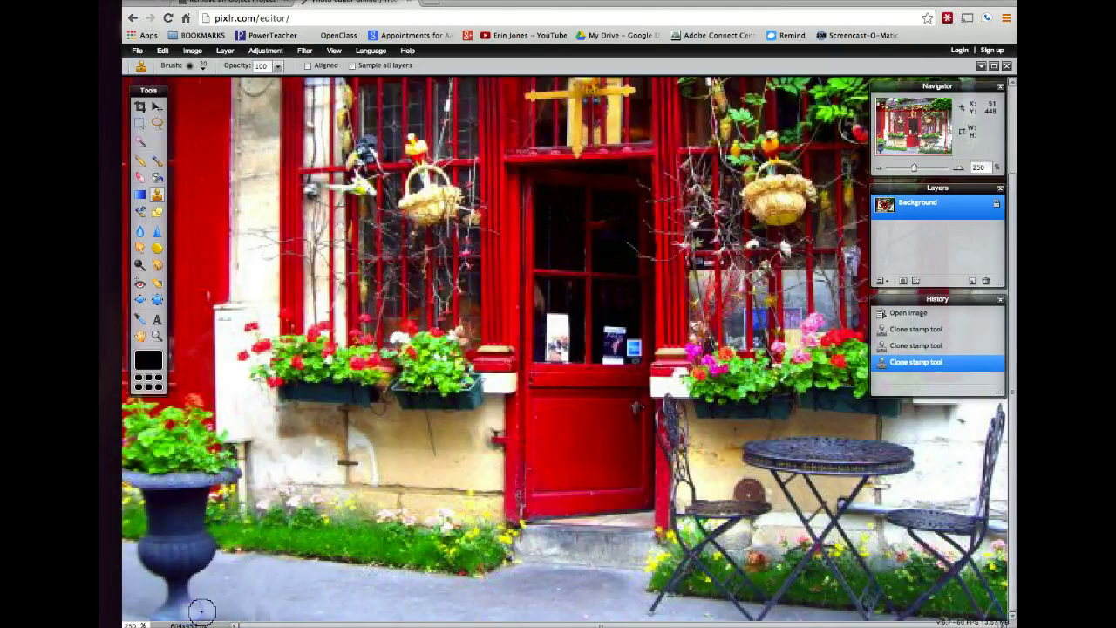
left_click(187, 605)
left_click(180, 605)
left_click(161, 612)
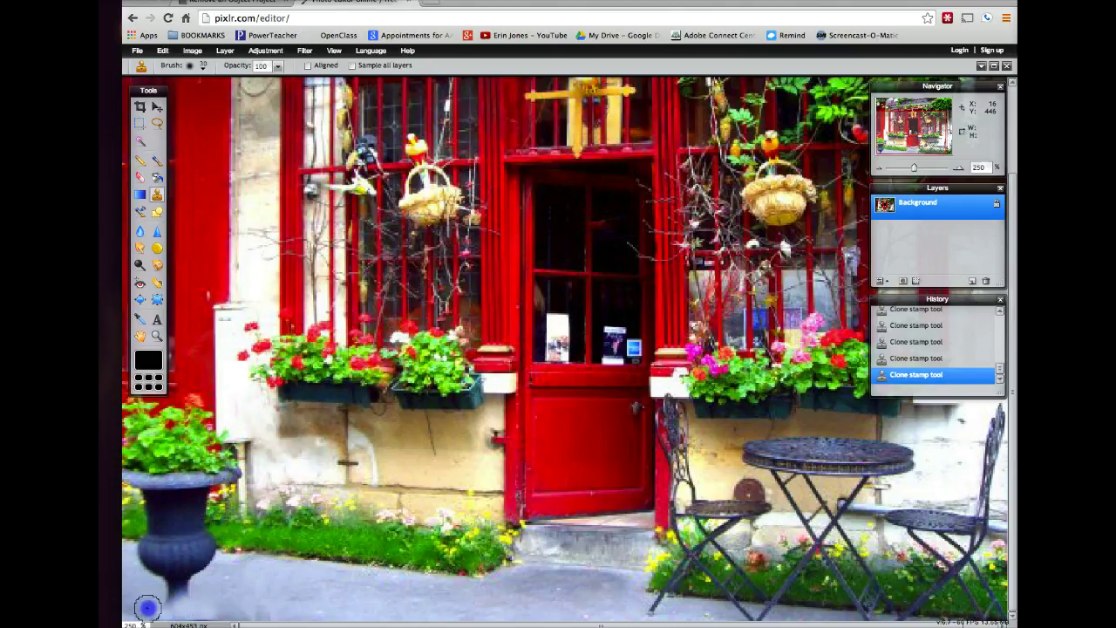
- Stamp pavement texture over the urn's foot and its shadow
left_click(175, 593)
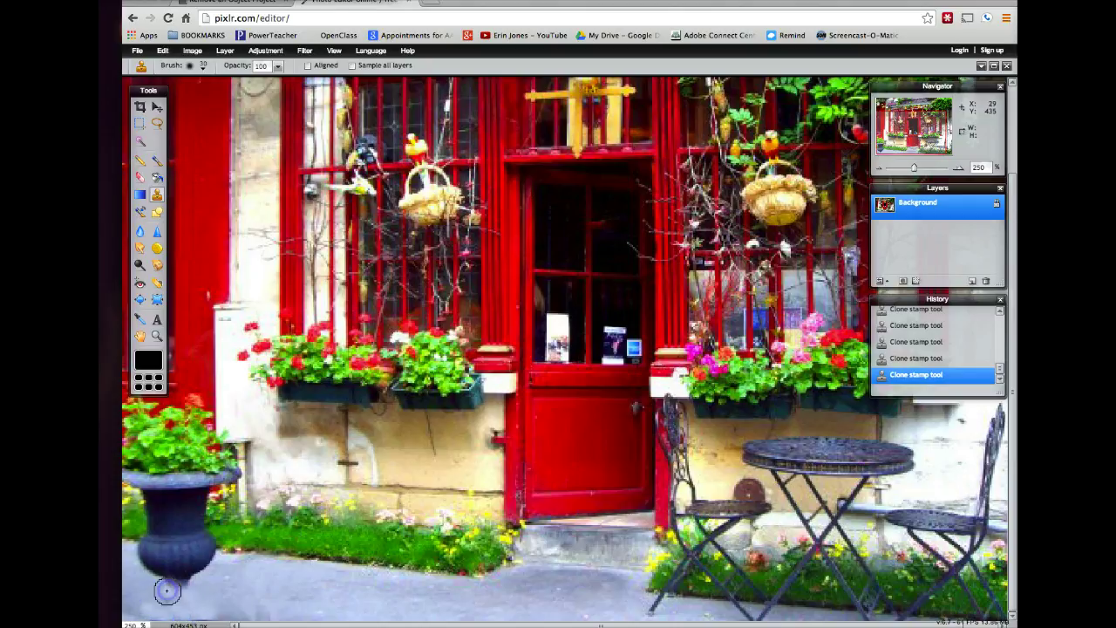
left_click(210, 556)
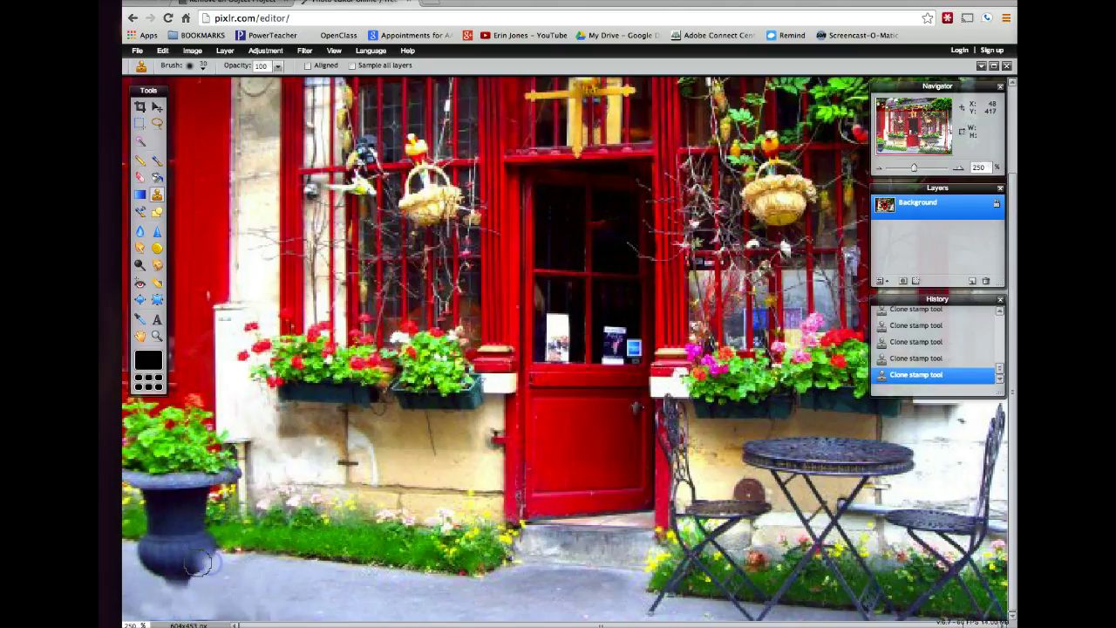
left_click(179, 561)
left_click(157, 559)
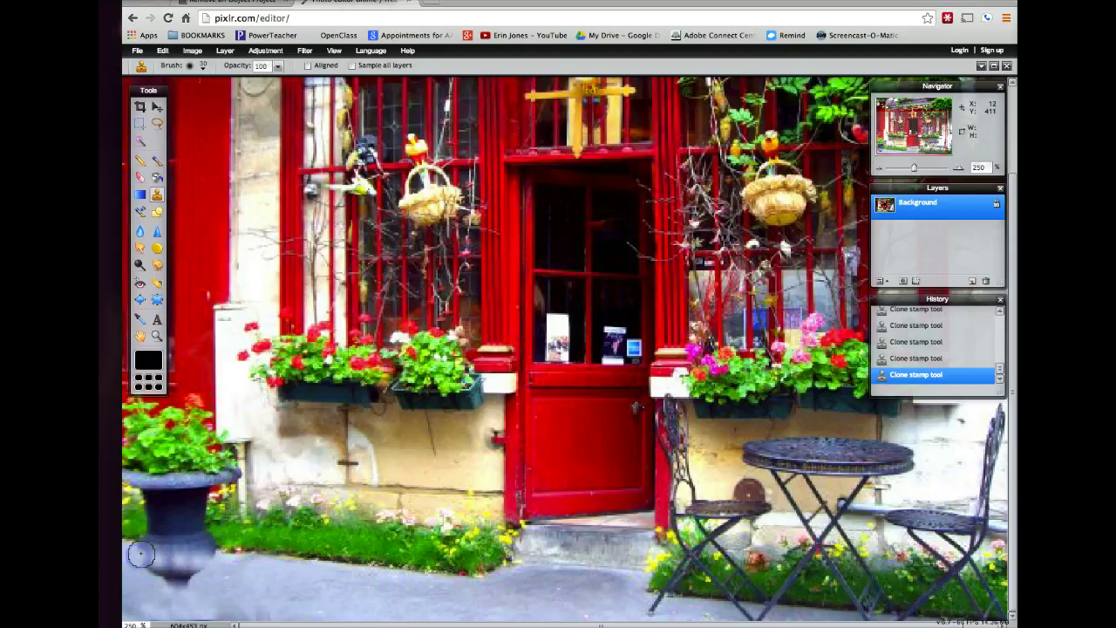
left_click(153, 555)
left_click(177, 553)
mouse_move(183, 554)
left_mouse_down()
mouse_move(217, 561)
mouse_move(201, 576)
mouse_move(144, 571)
mouse_move(172, 578)
left_mouse_up()
left_click(153, 572)
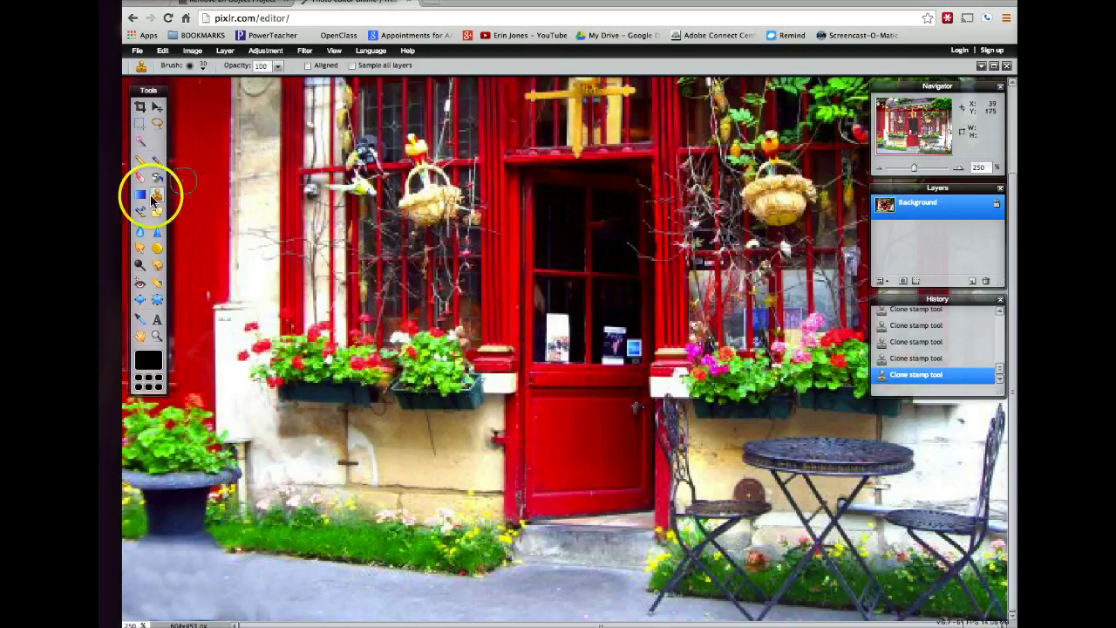
- Switch the clone brush to the 70 px soft preset
left_click(206, 66)
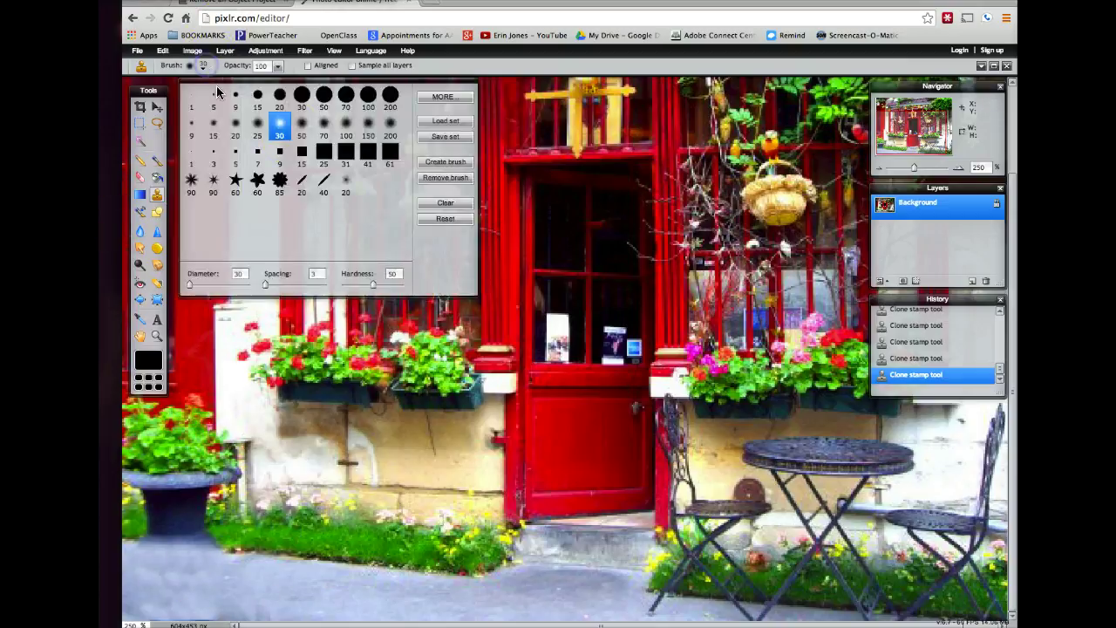
left_click(322, 123)
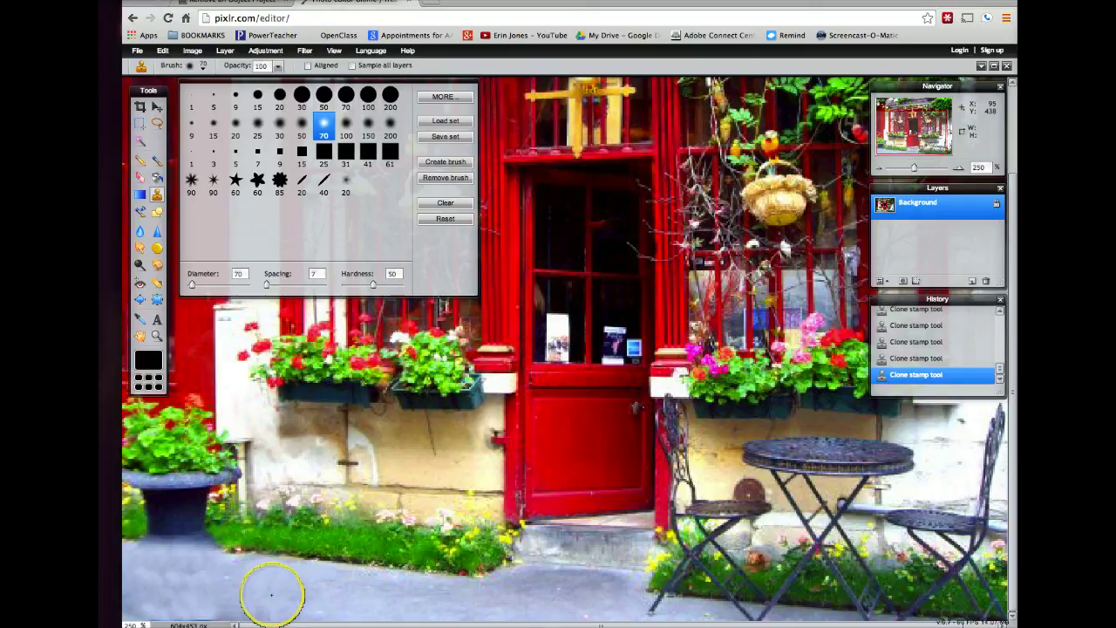
left_click(272, 595, "ctrl")
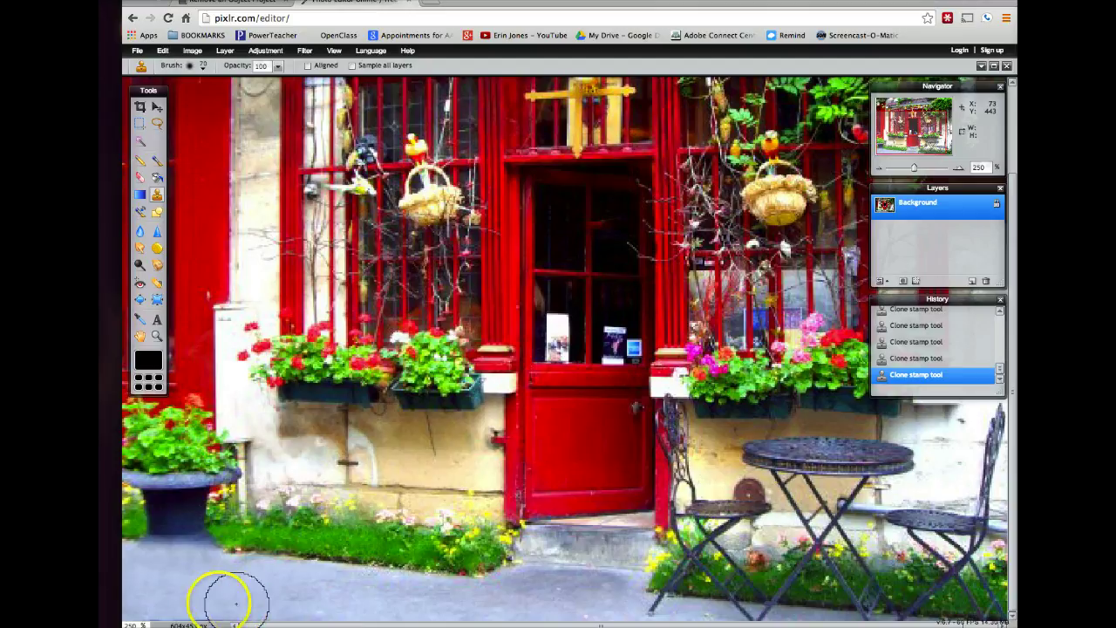
- Clone sidewalk texture along the pavement below the planter
left_click(137, 578)
left_click(224, 597)
left_click_drag(224, 597, 259, 600)
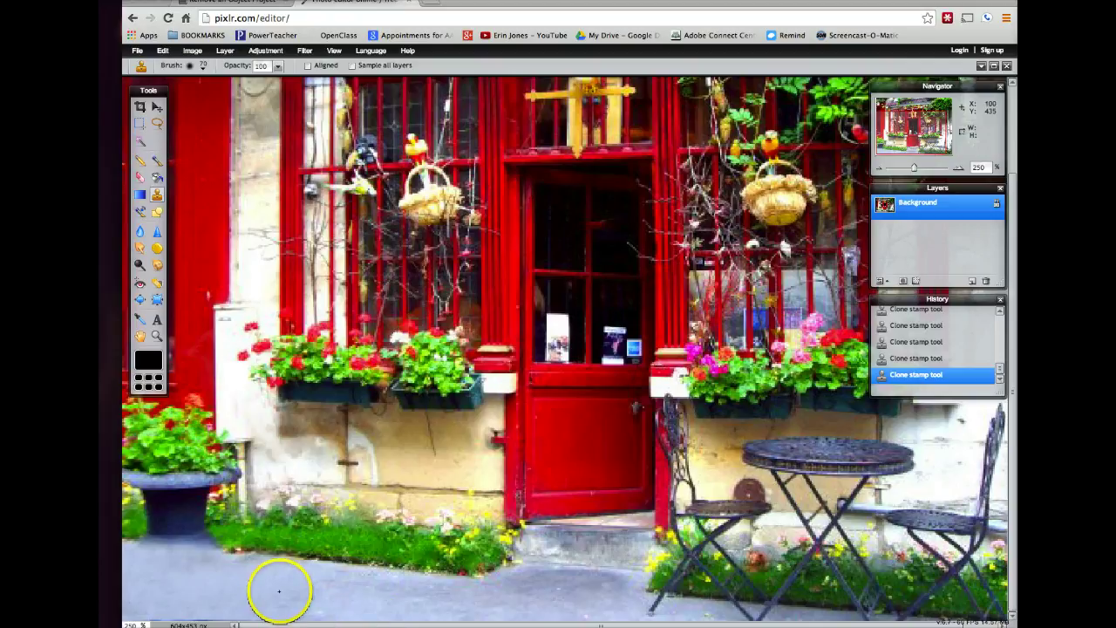
left_click(191, 584)
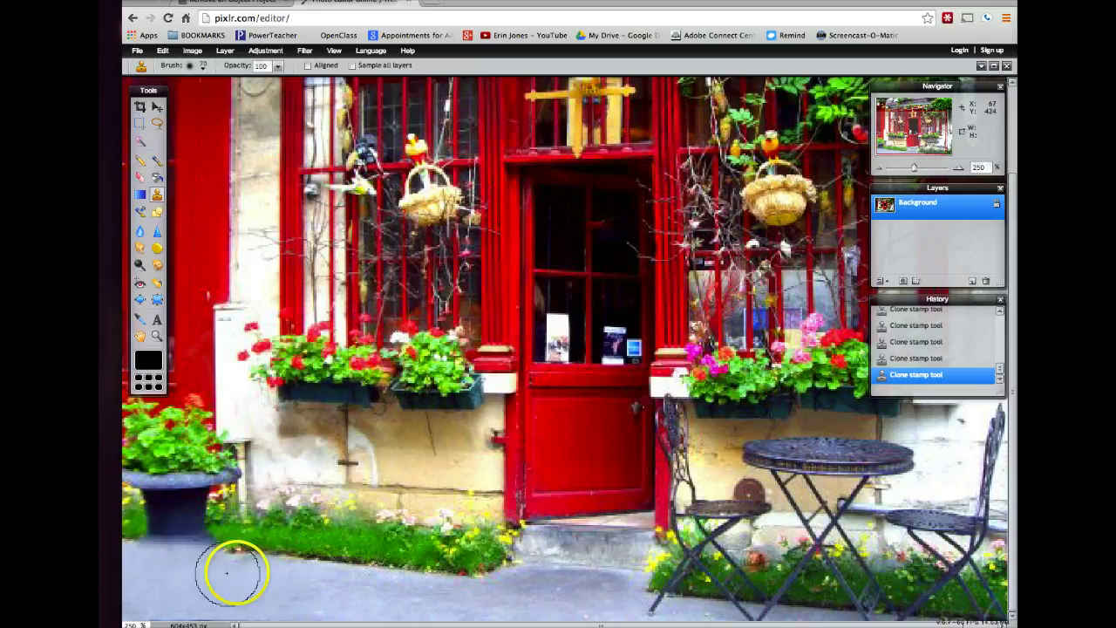
left_click(202, 66)
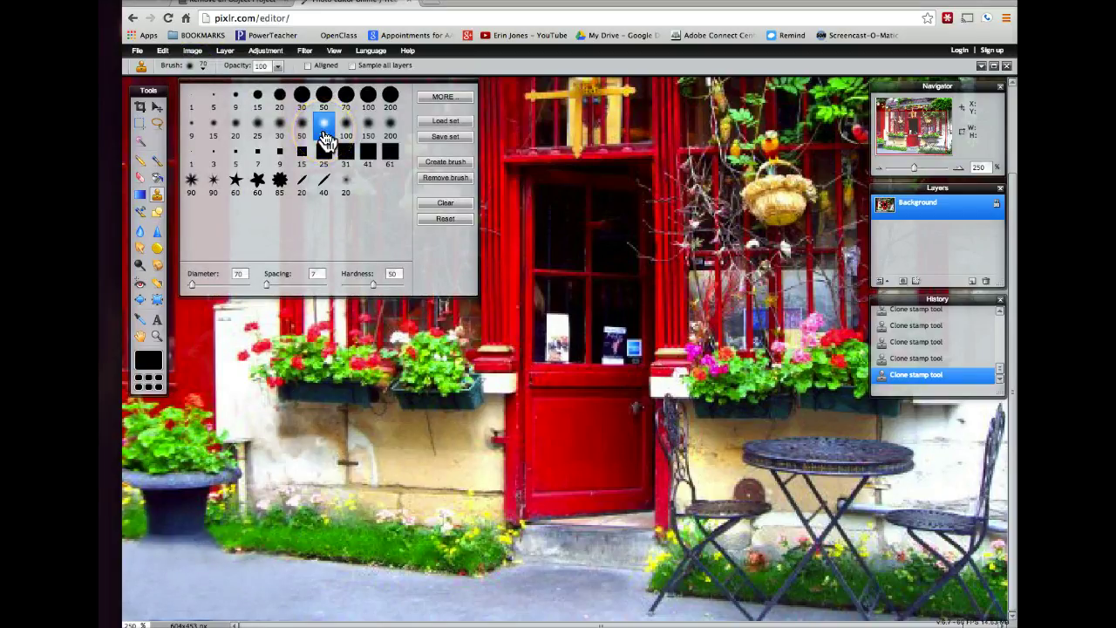
- Use a 25 px soft brush to clone over the planter base along the grass edge
left_click(259, 130)
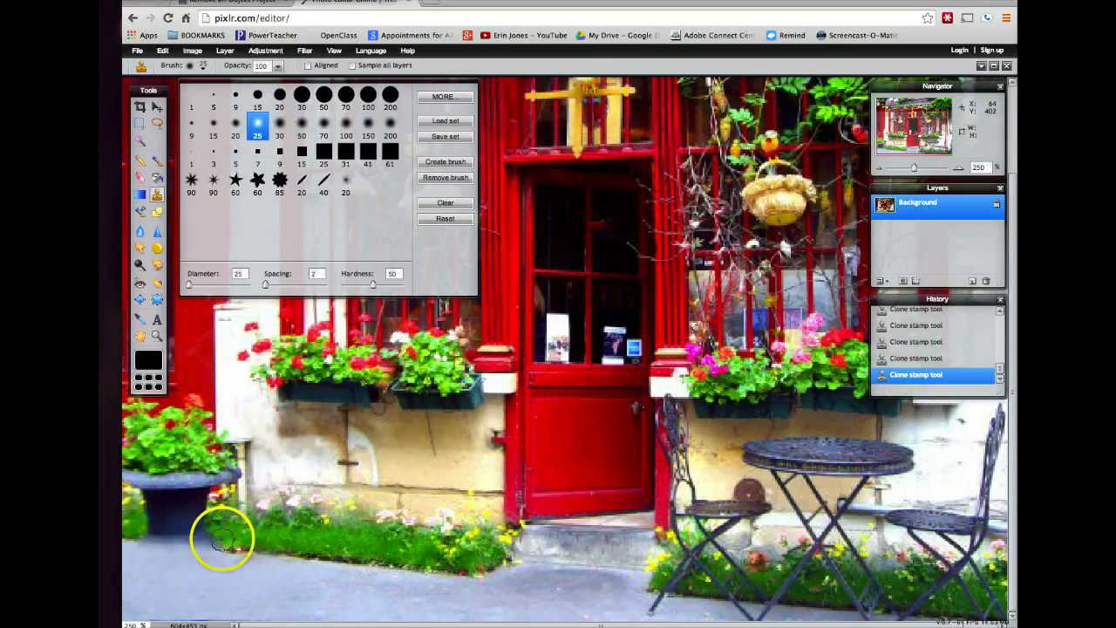
mouse_move(241, 545)
left_mouse_down()
mouse_move(192, 493)
mouse_move(267, 534)
mouse_move(185, 521)
mouse_move(265, 542)
left_mouse_up()
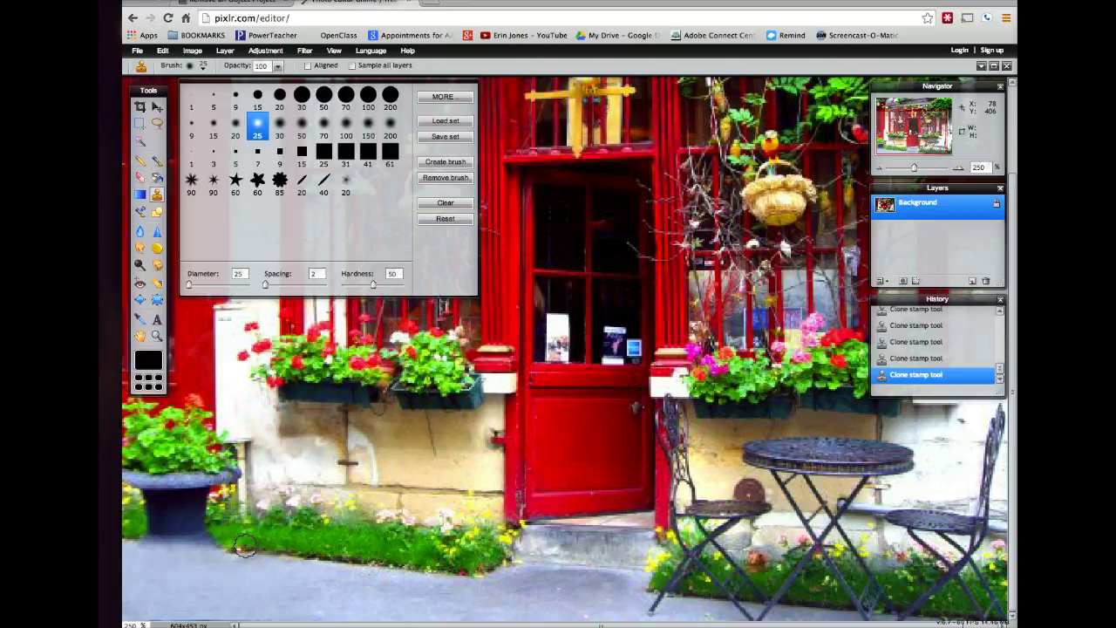
- Dab cloned grass beside the planter's base along the lawn edge
left_click(245, 545)
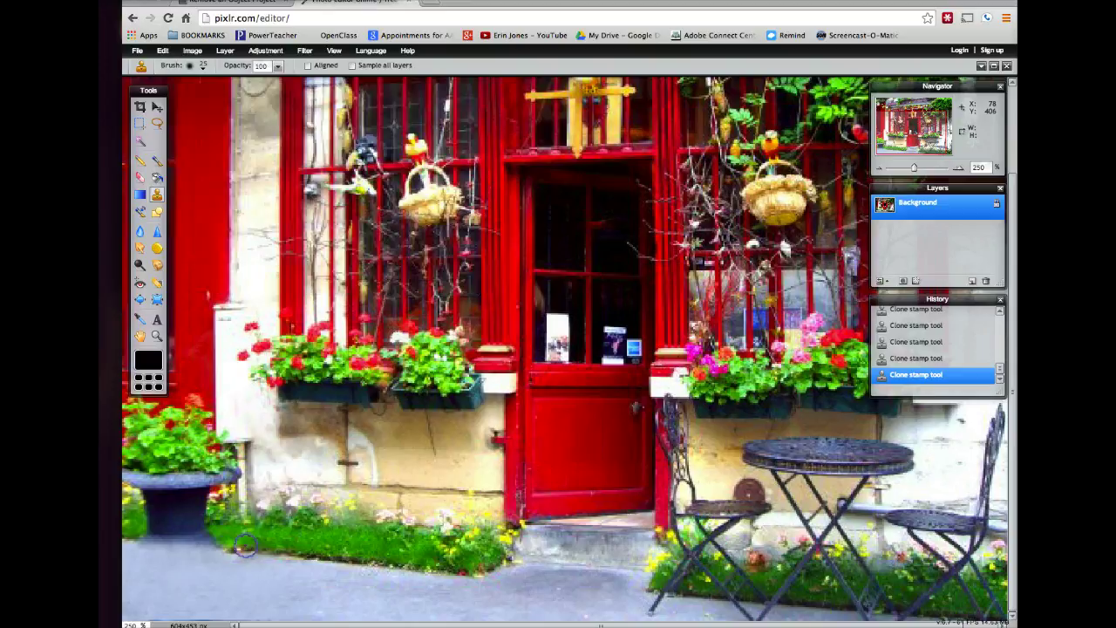
left_click(215, 542)
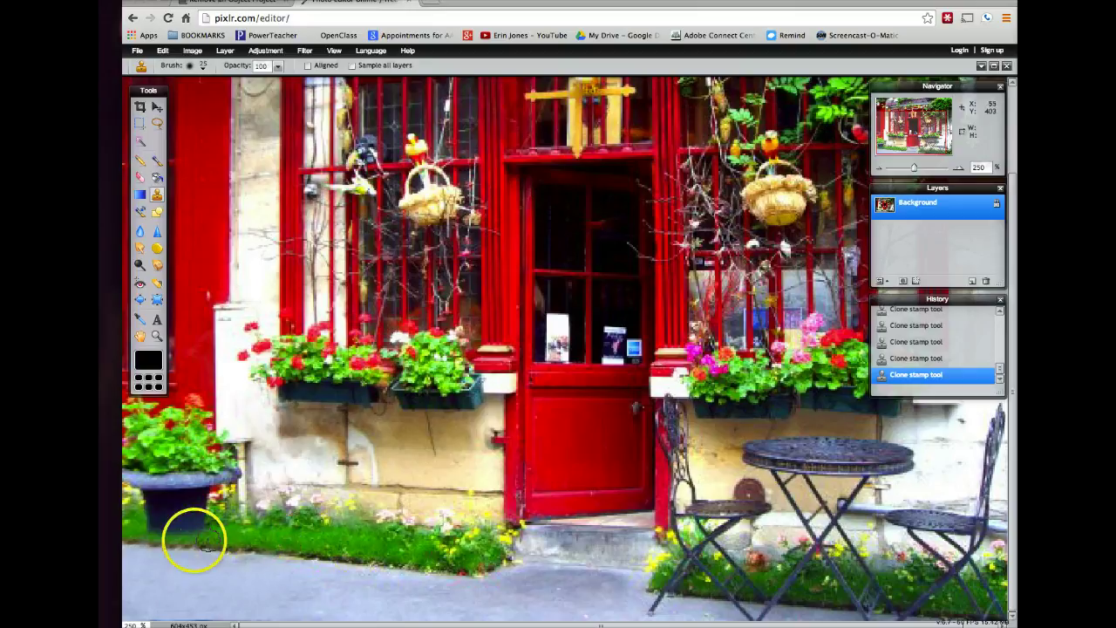
left_click(187, 540)
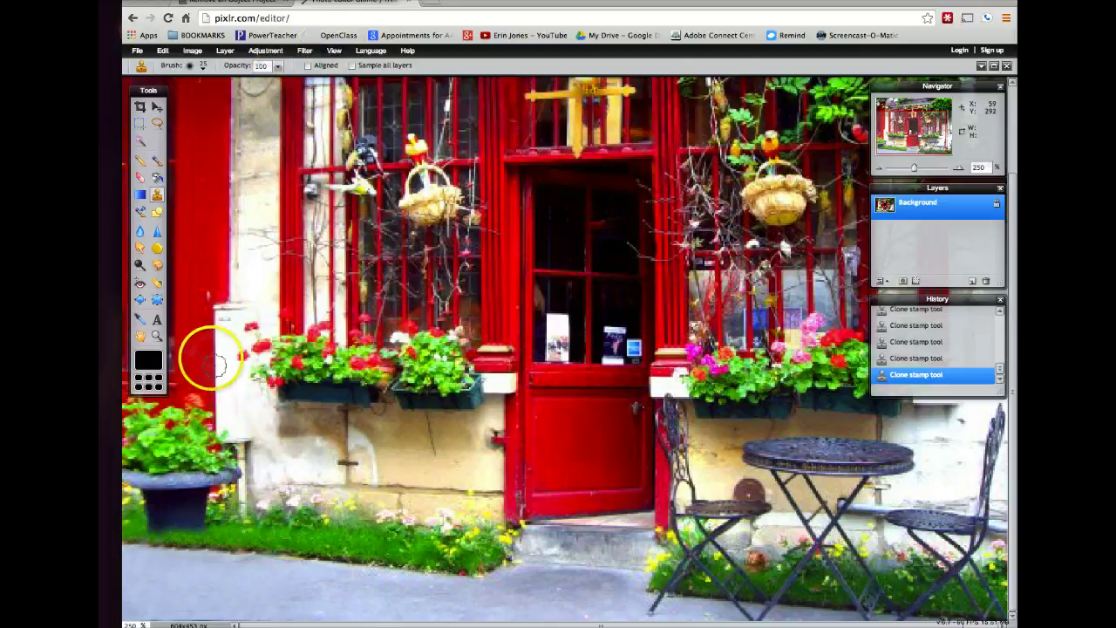
- Zoom the storefront photo out from 250% to 200% via the View menu
left_click(334, 50)
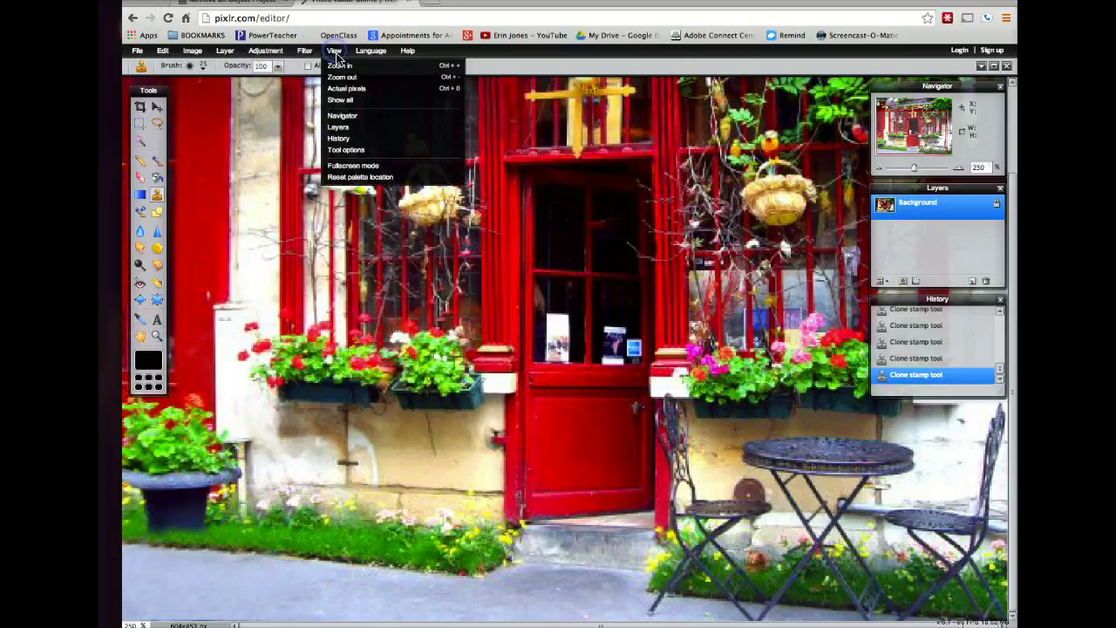
left_click(348, 78)
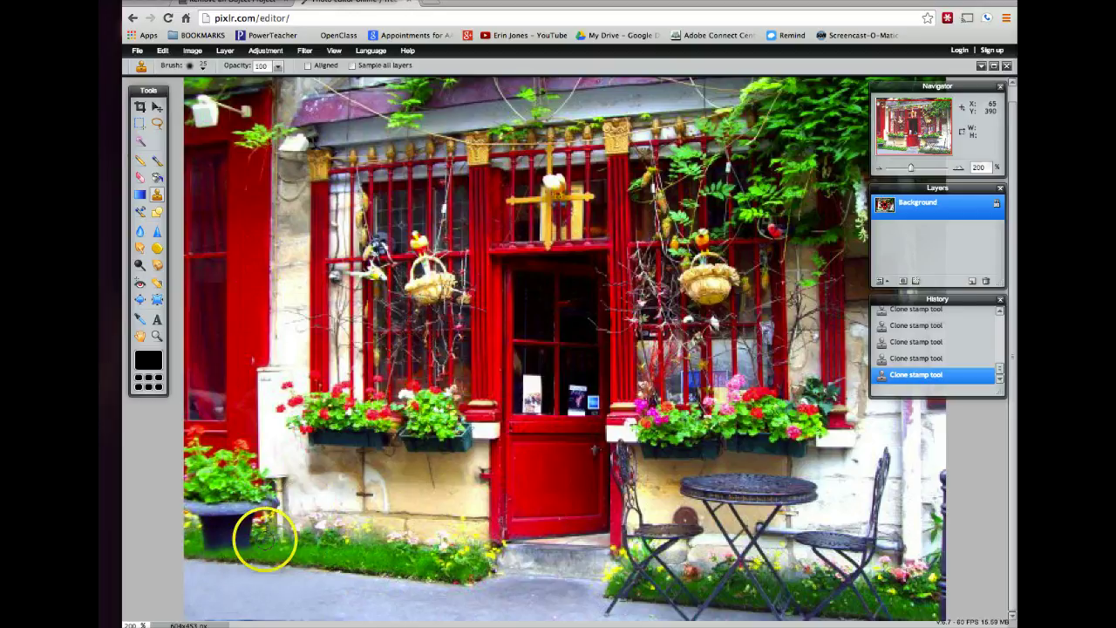
- Open remove object.jpg from the Desktop as a finished reference
left_click(137, 50)
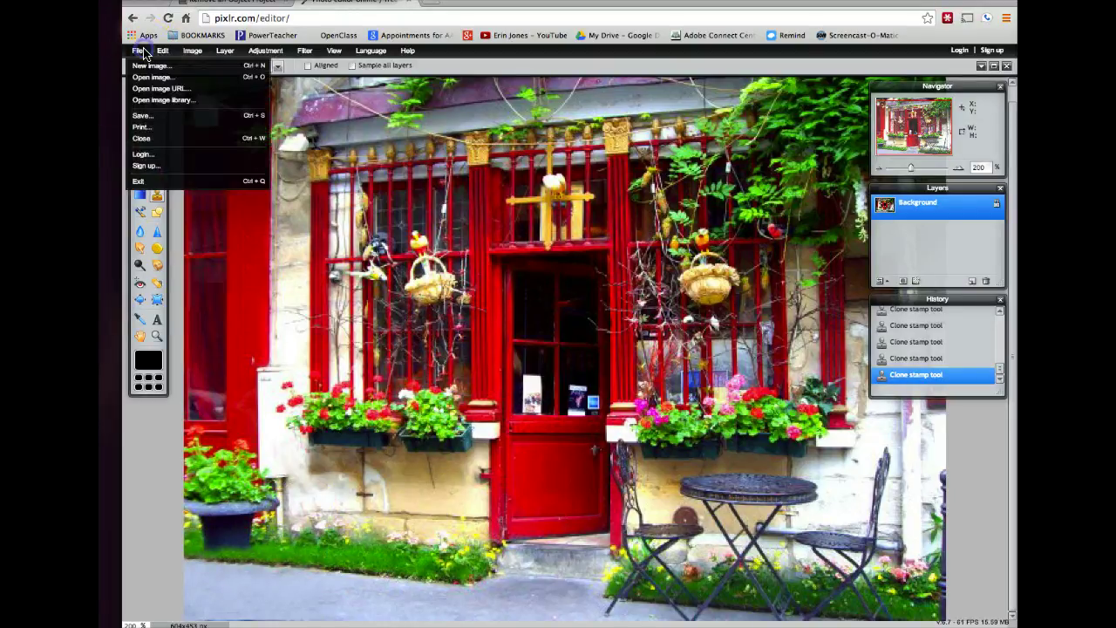
left_click(148, 78)
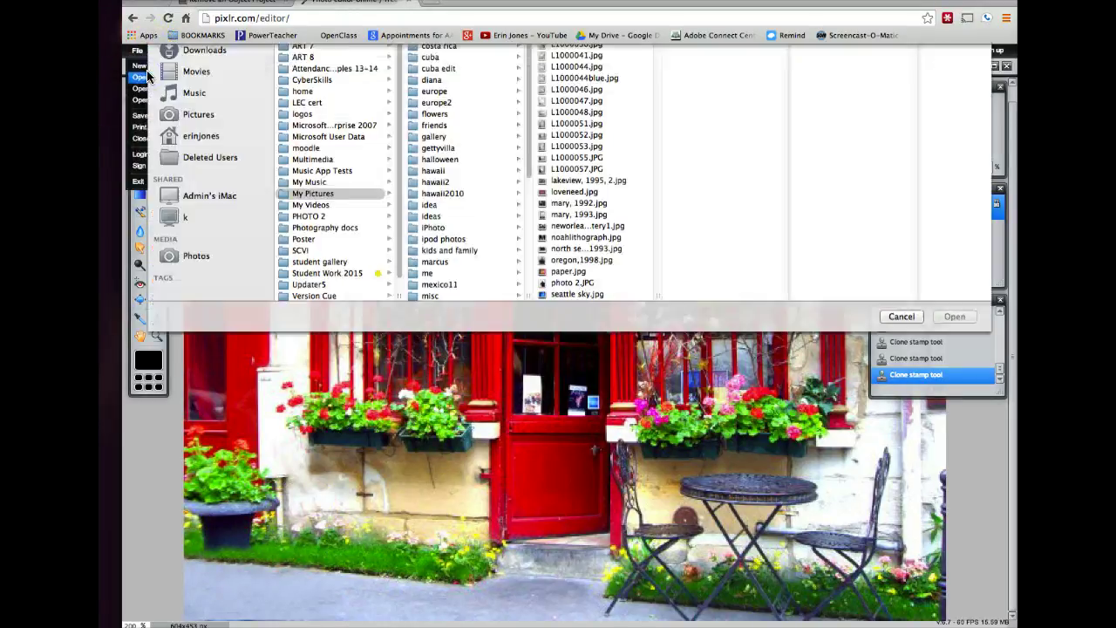
left_click(213, 204)
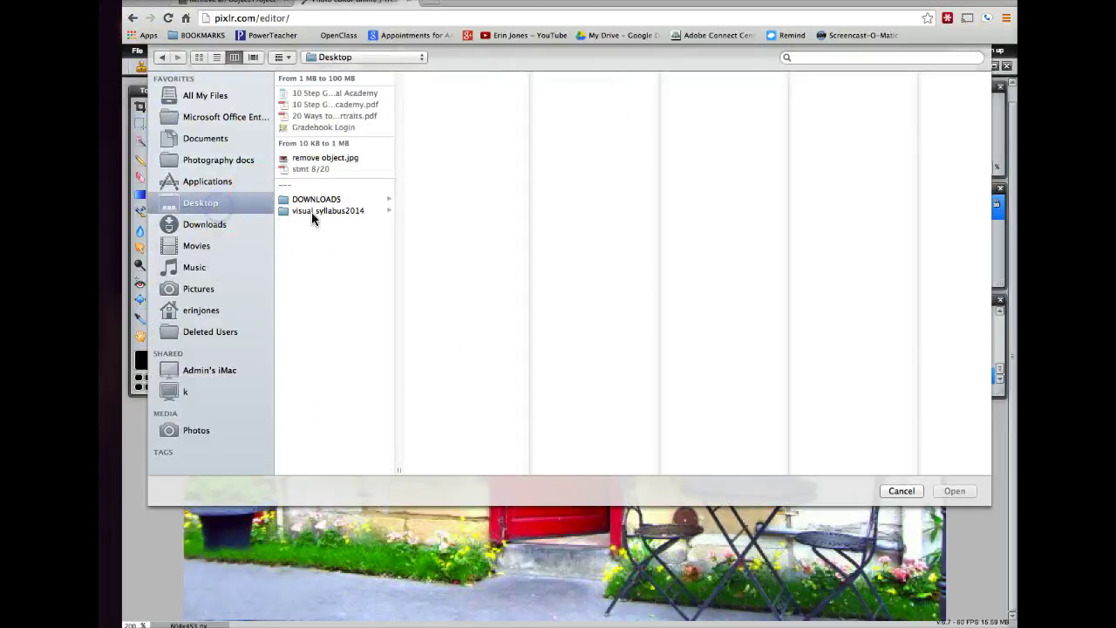
left_click(326, 157)
left_click(956, 491)
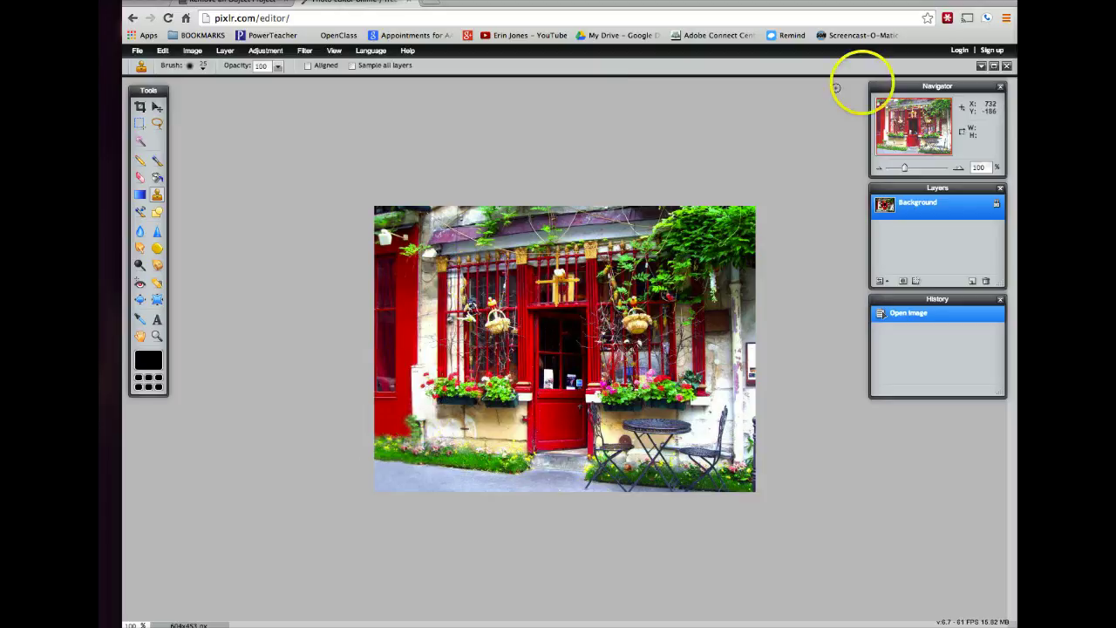
- Flip between the storefront and beach images, ending on the beach photo
left_click(980, 67)
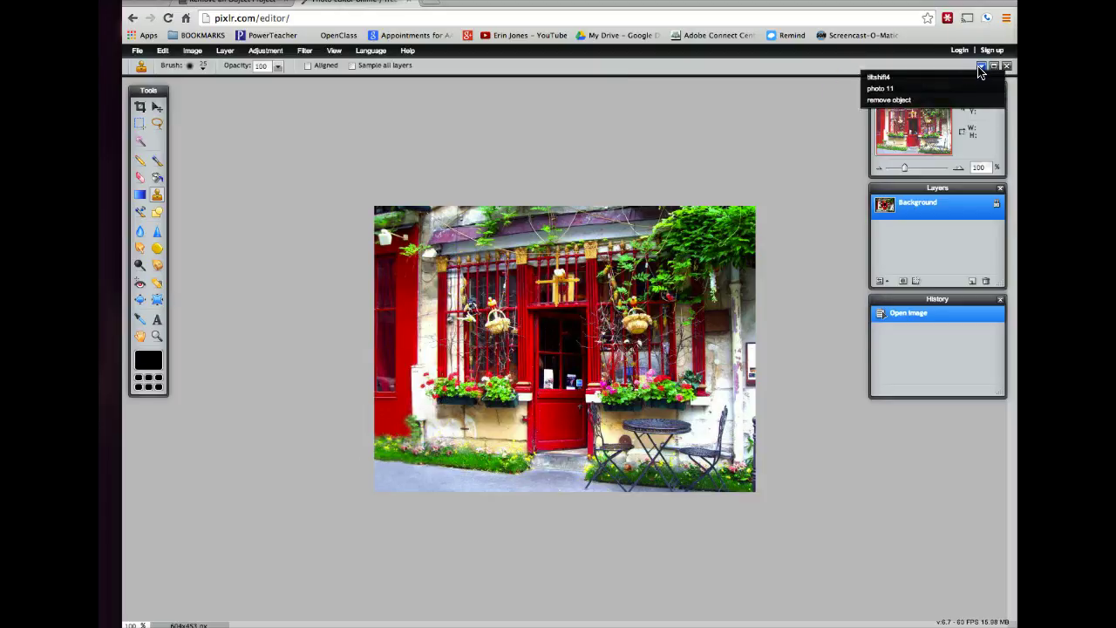
left_click(974, 89)
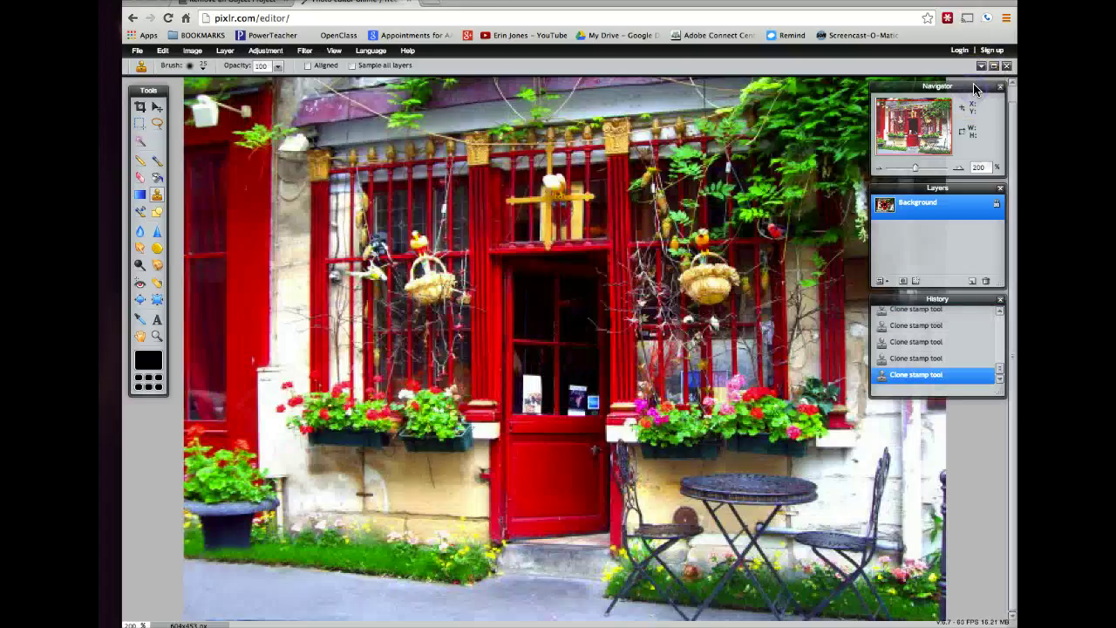
left_click(980, 67)
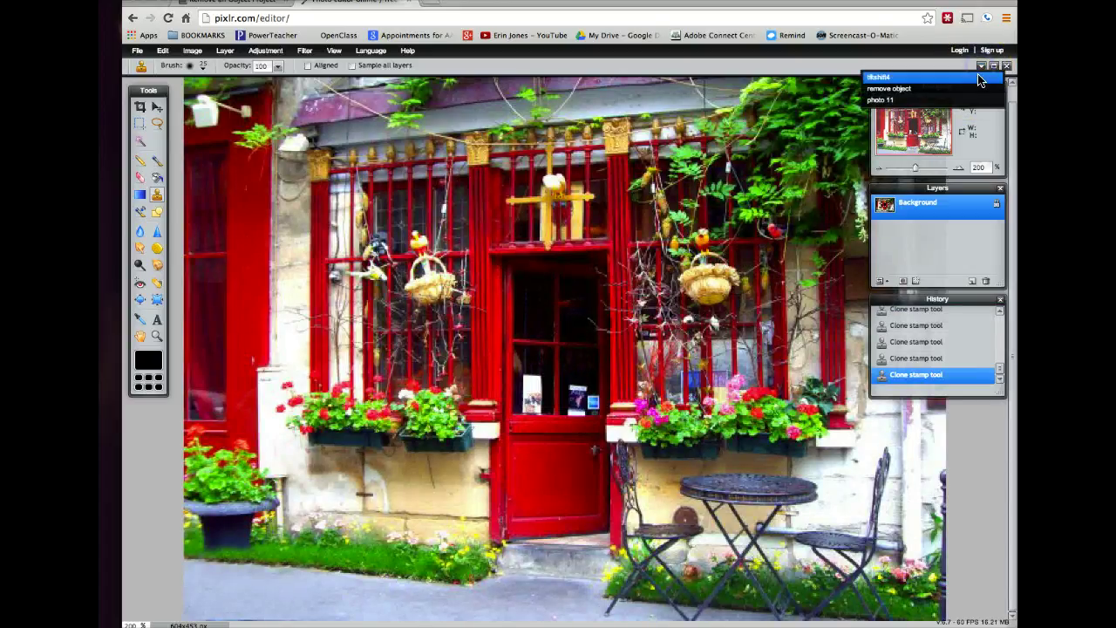
left_click(978, 78)
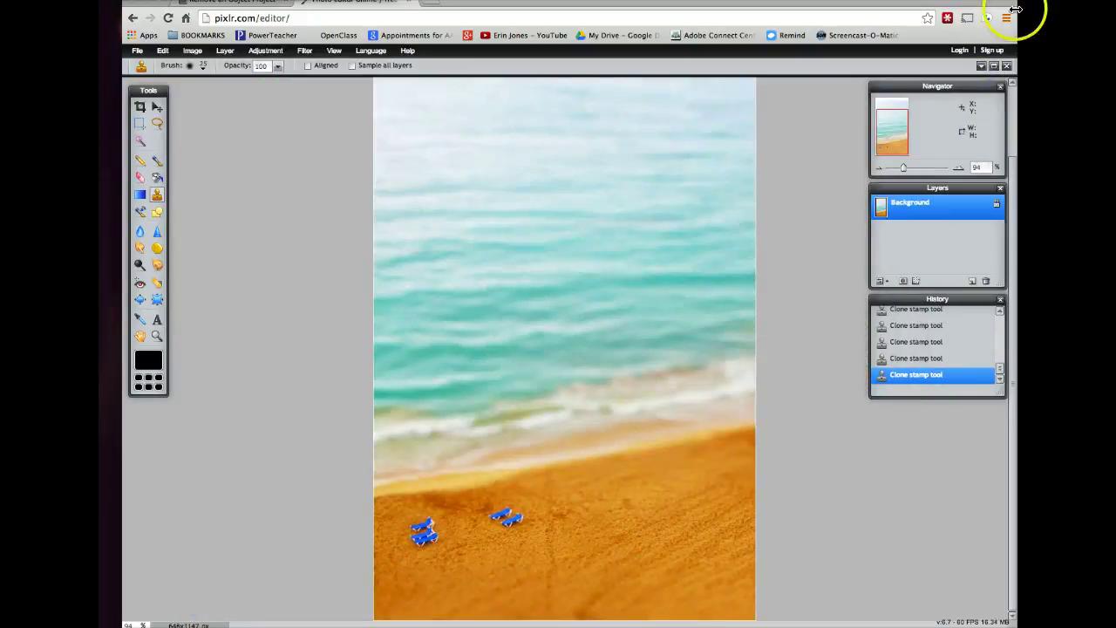
left_click(980, 67)
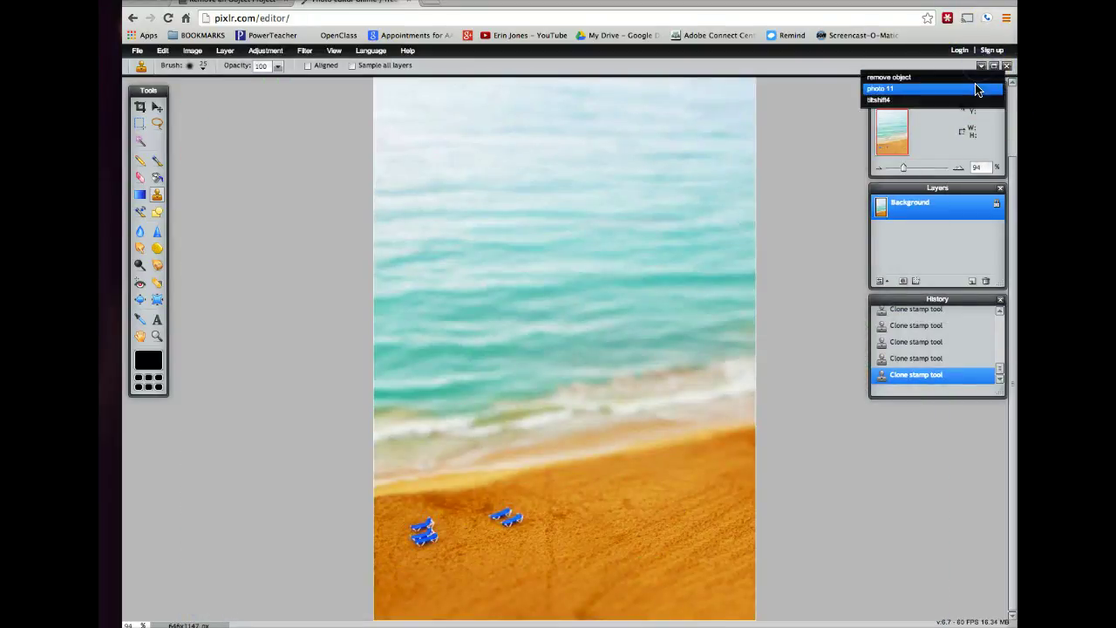
left_click(977, 88)
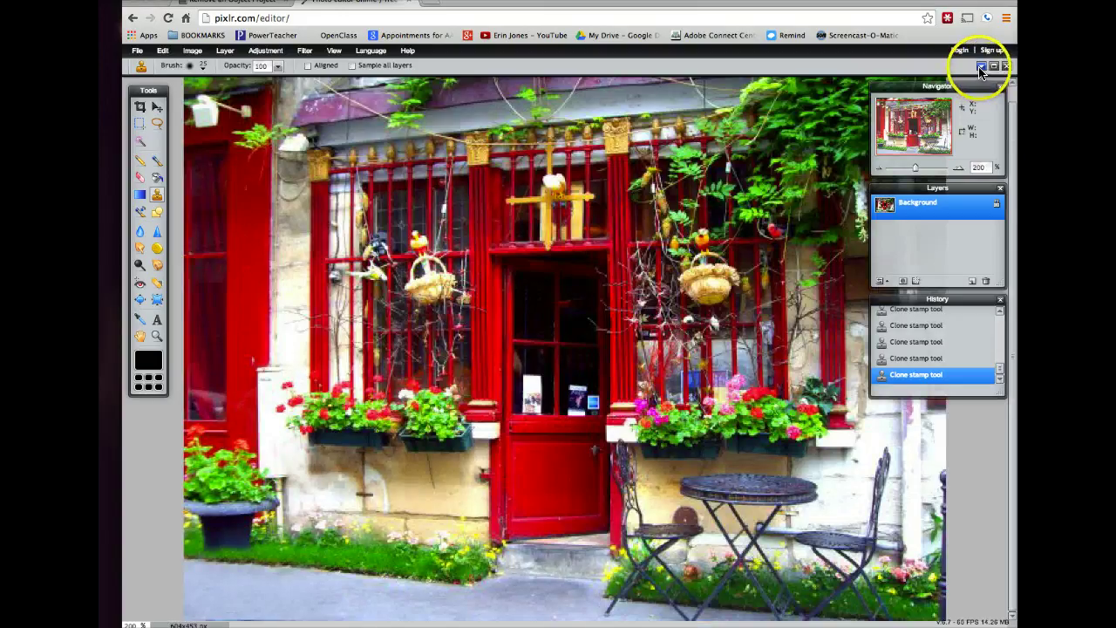
left_click(981, 68)
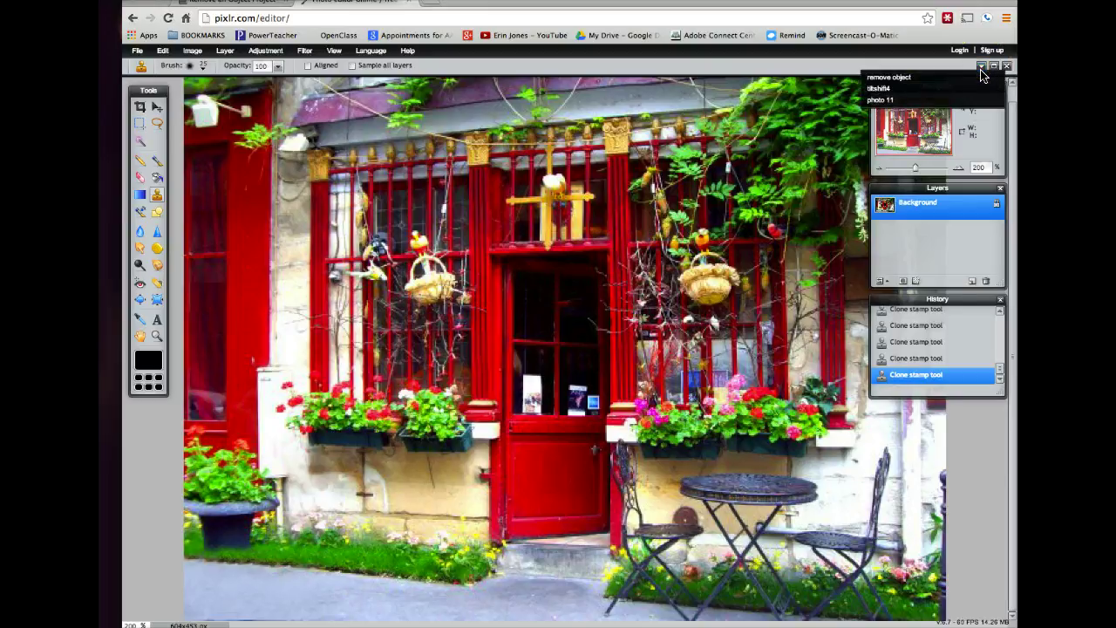
left_click(978, 78)
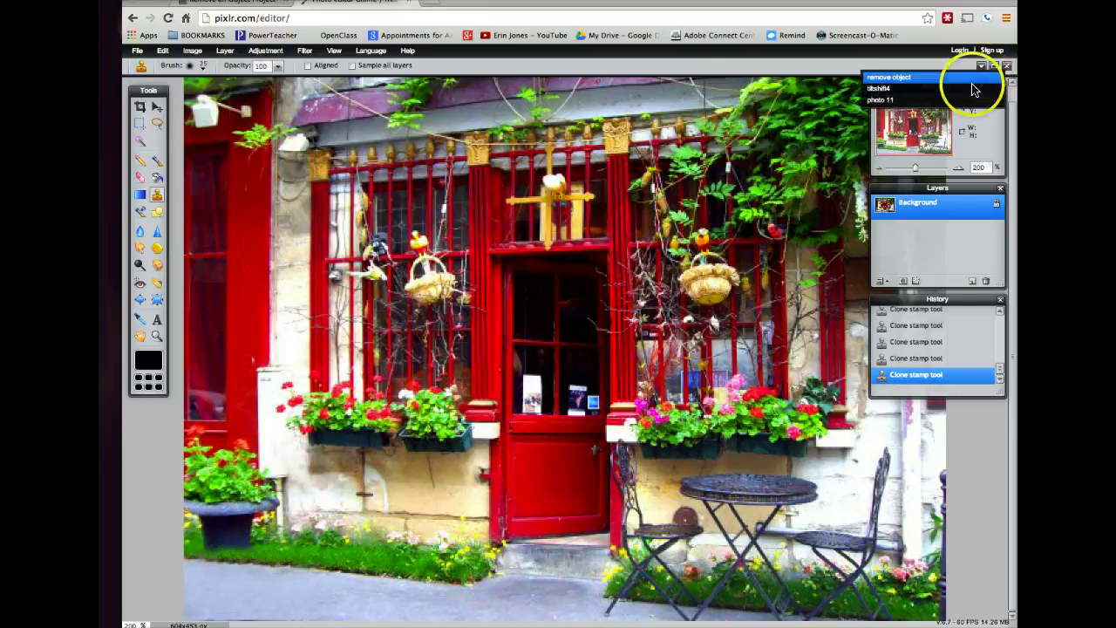
left_click(973, 88)
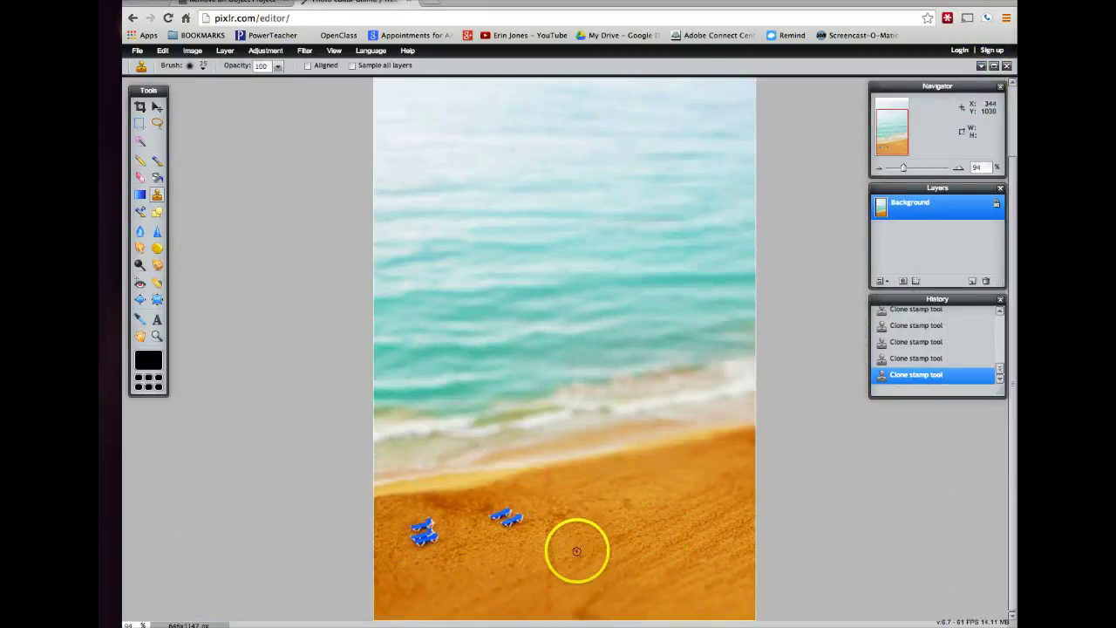